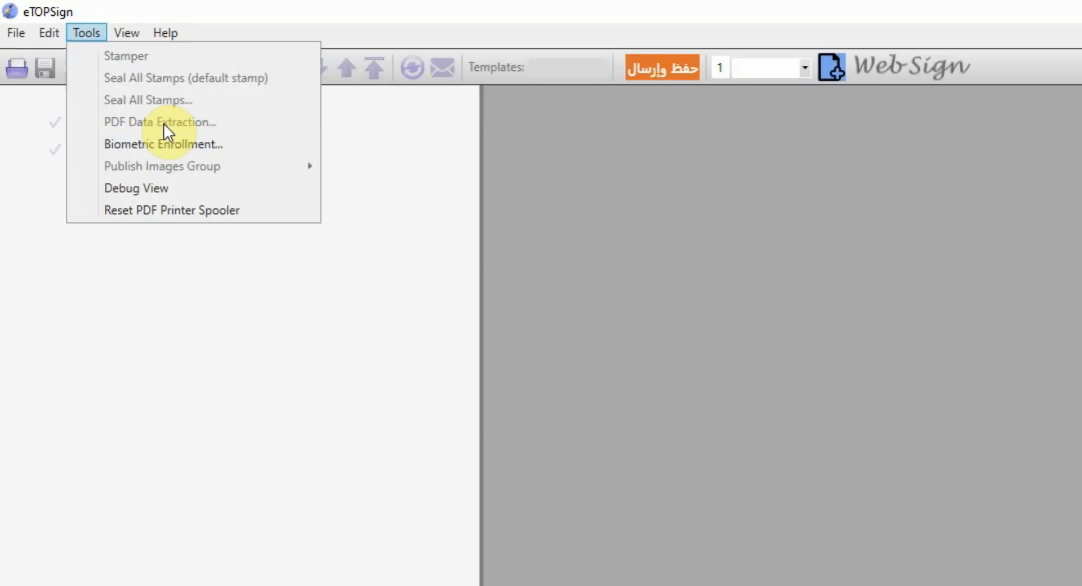
- Switch to Adobe Acrobat and compare the customer details block in Lorem ipsum data extracion1.pdf and Lorem ipsum data extracion2.pdf
left_click(719, 465)
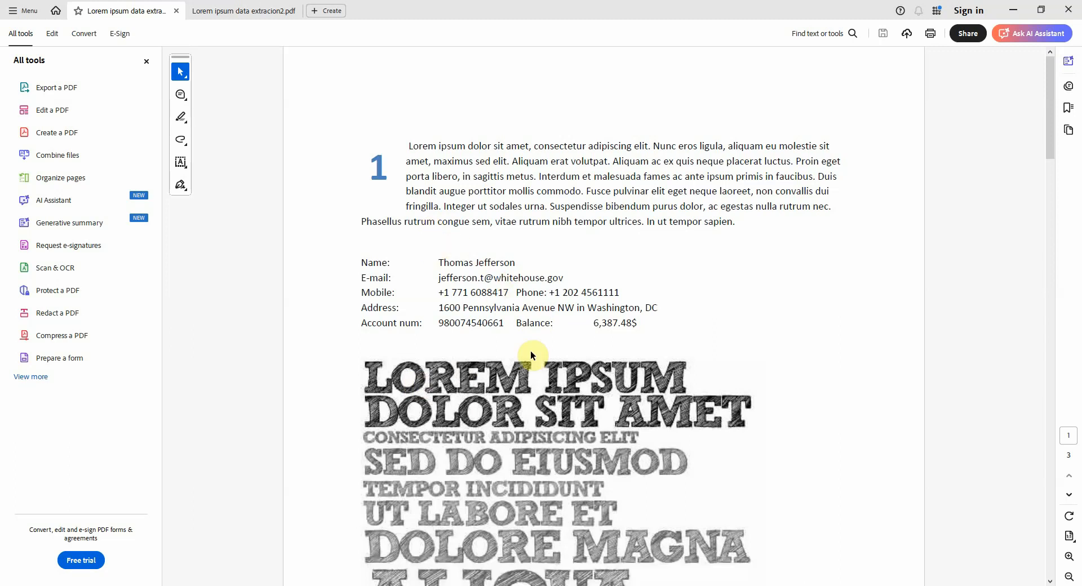
scroll(519, 326, "down", 10)
scroll(524, 333, "down", 20)
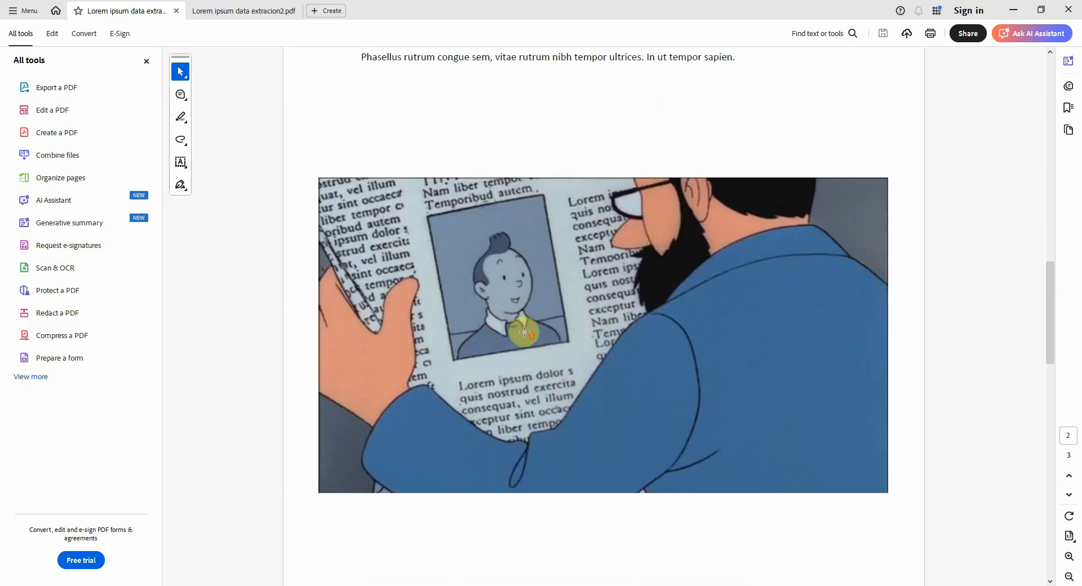
scroll(524, 332, "up", 6)
scroll(524, 331, "up", 20)
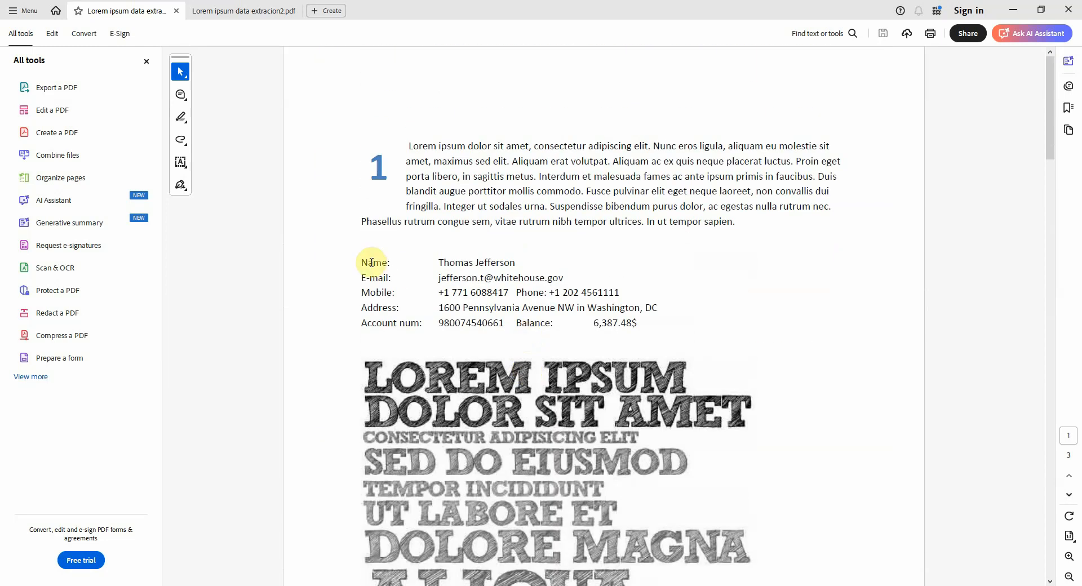
left_click_drag(359, 261, 654, 336)
left_click(611, 309)
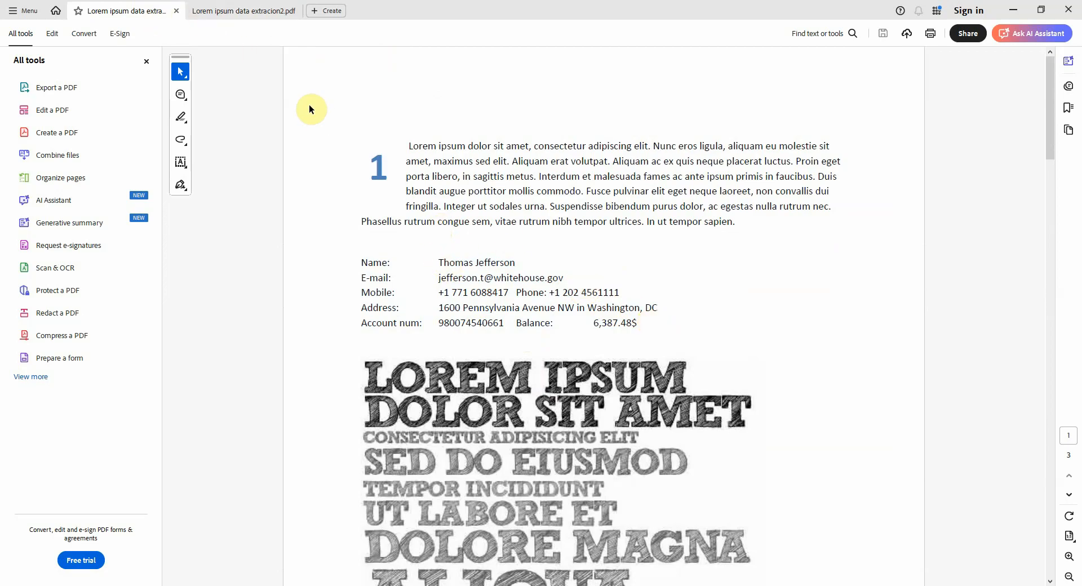
left_click(247, 12)
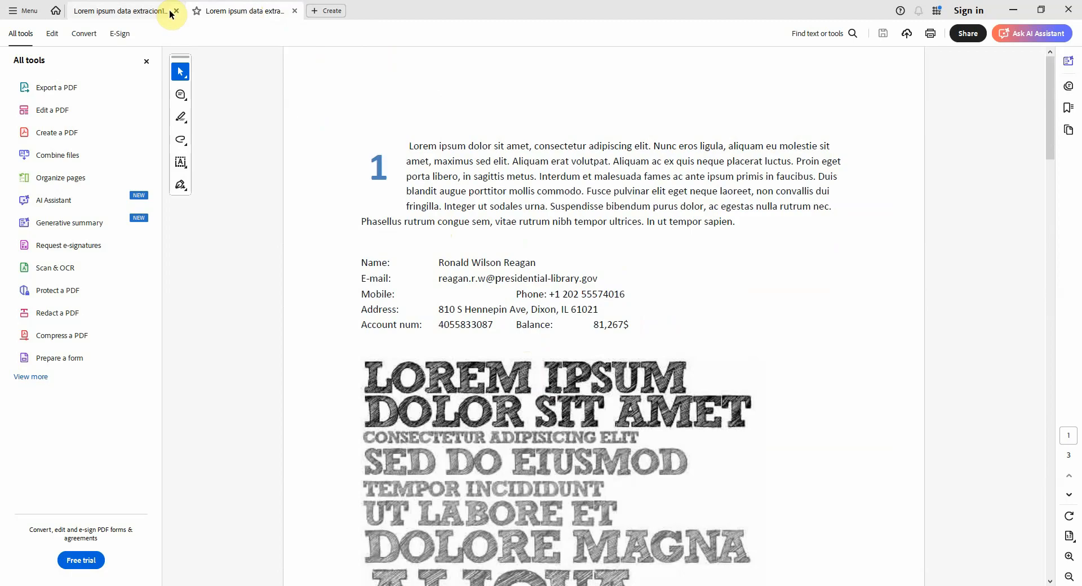
left_click(144, 11)
left_click(224, 9)
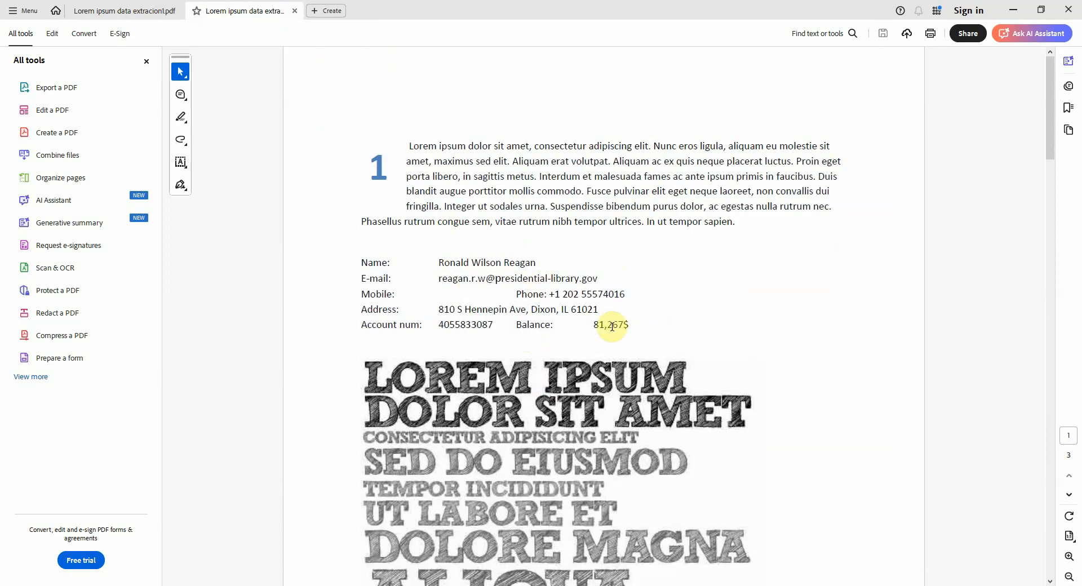
left_click(153, 13)
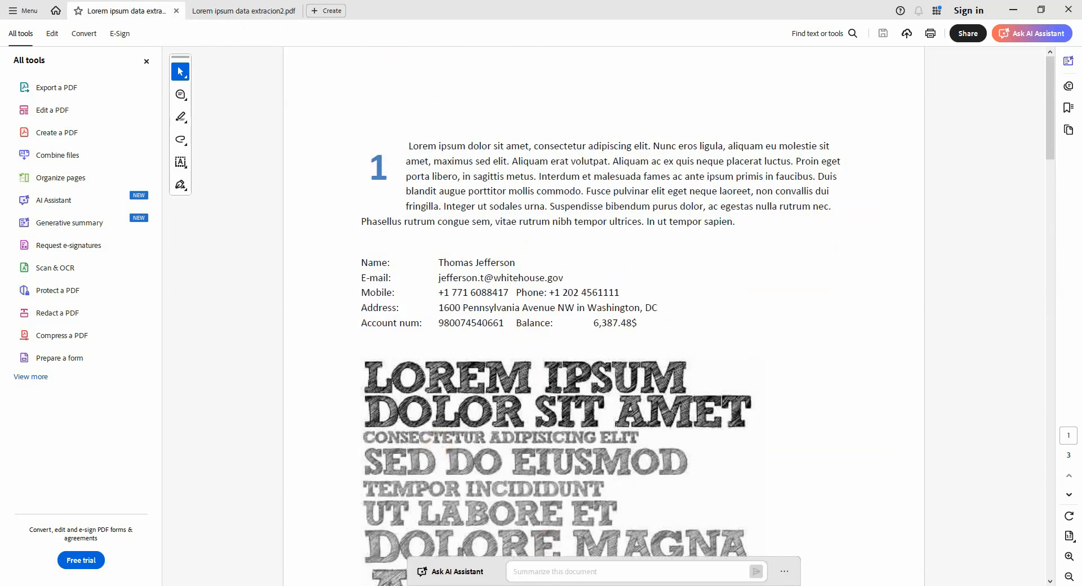
- Switch to eTOPSign and load Lorem ipsum data extracion1.pdf into it from the Data Extraction folder
left_click(514, 585)
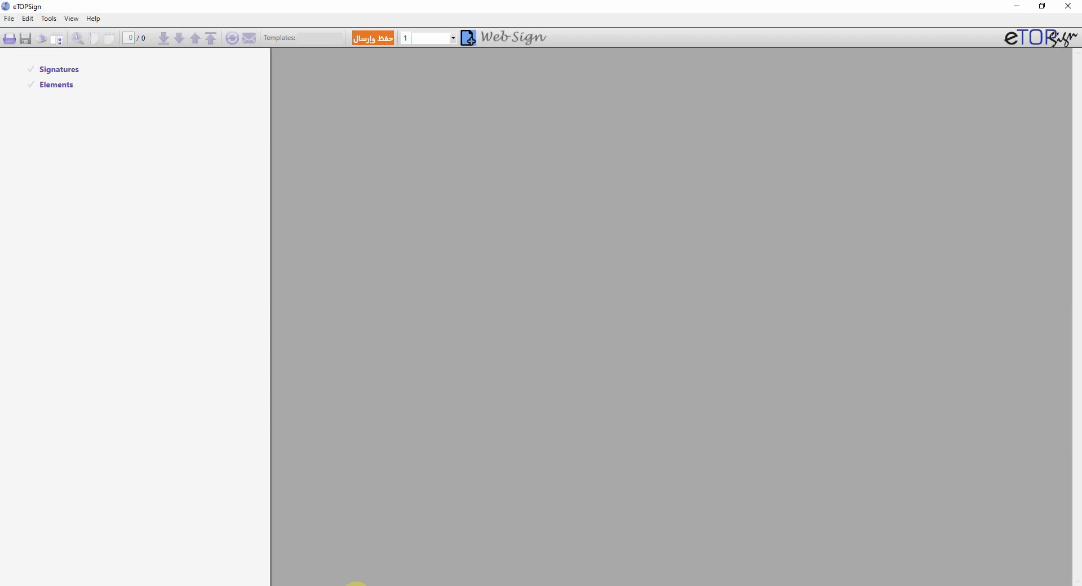
mouse_move(314, 585)
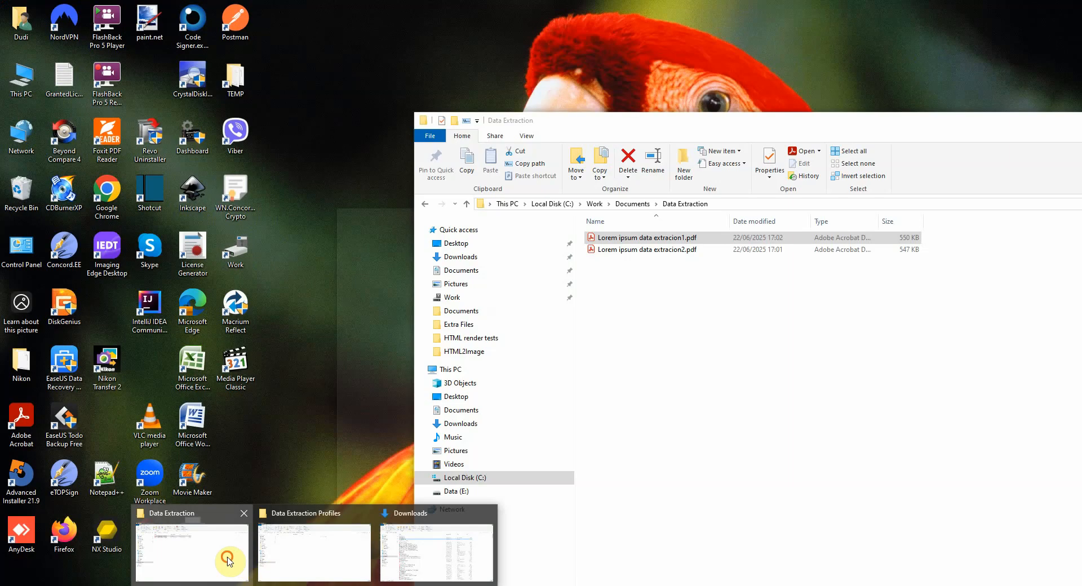
left_click(230, 560)
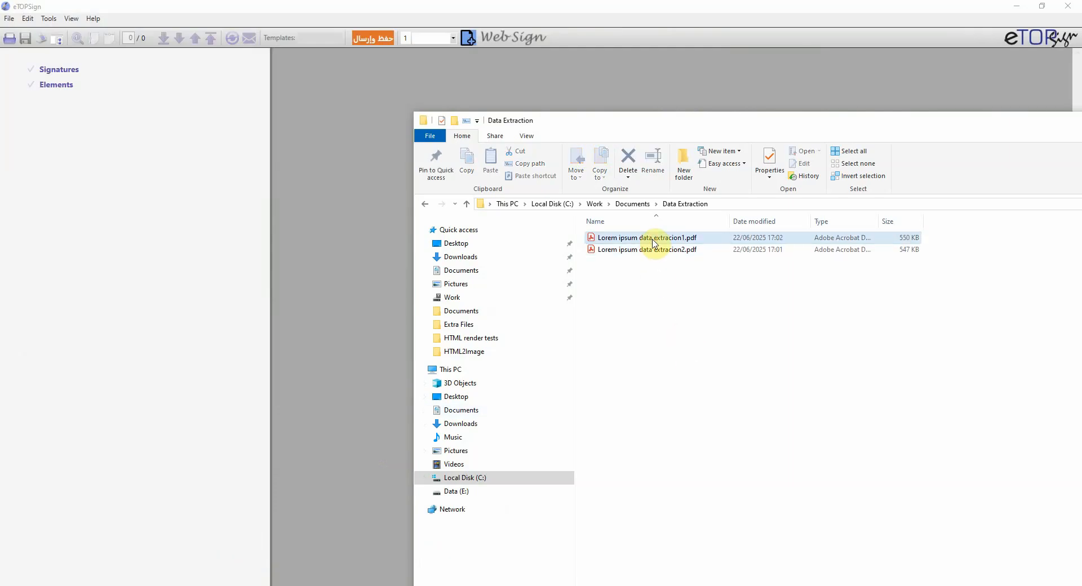
left_click_drag(653, 240, 383, 227)
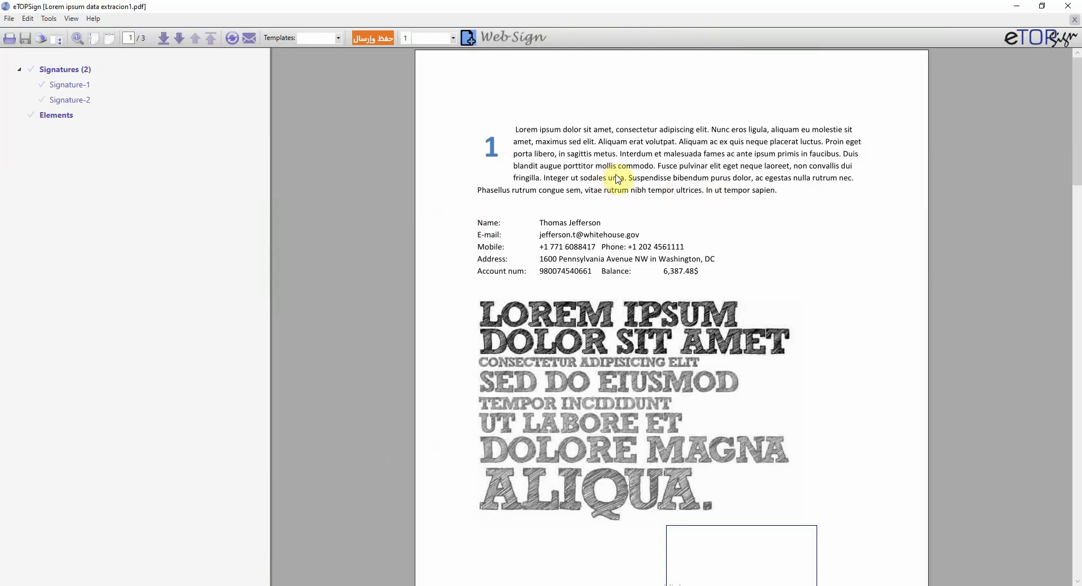
- Open PDF Data Extraction for the loaded document and look over its extracted text
scroll(618, 179, "down", 9)
scroll(619, 178, "up", 9)
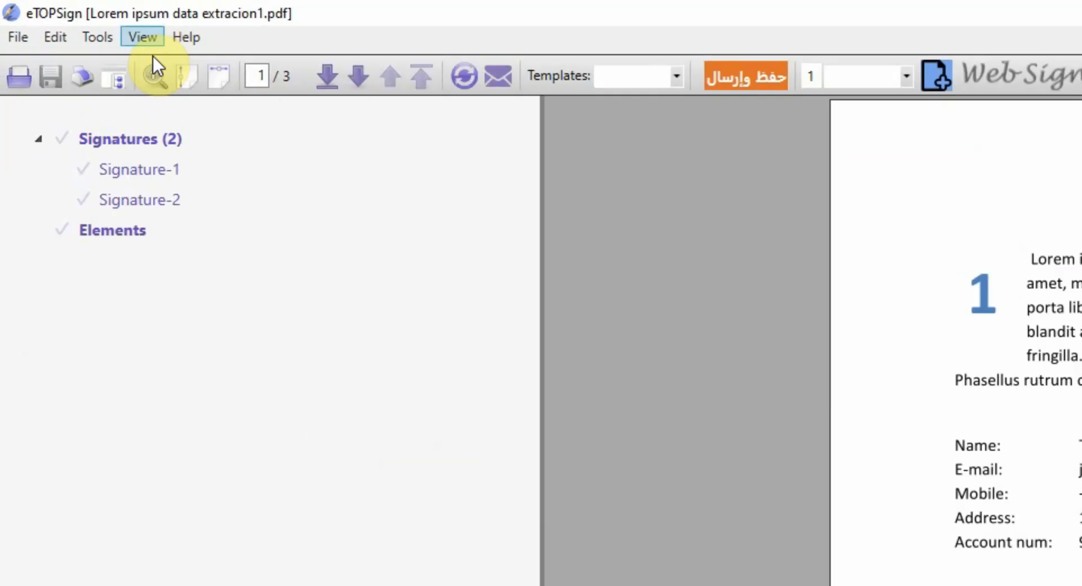
left_click(97, 38)
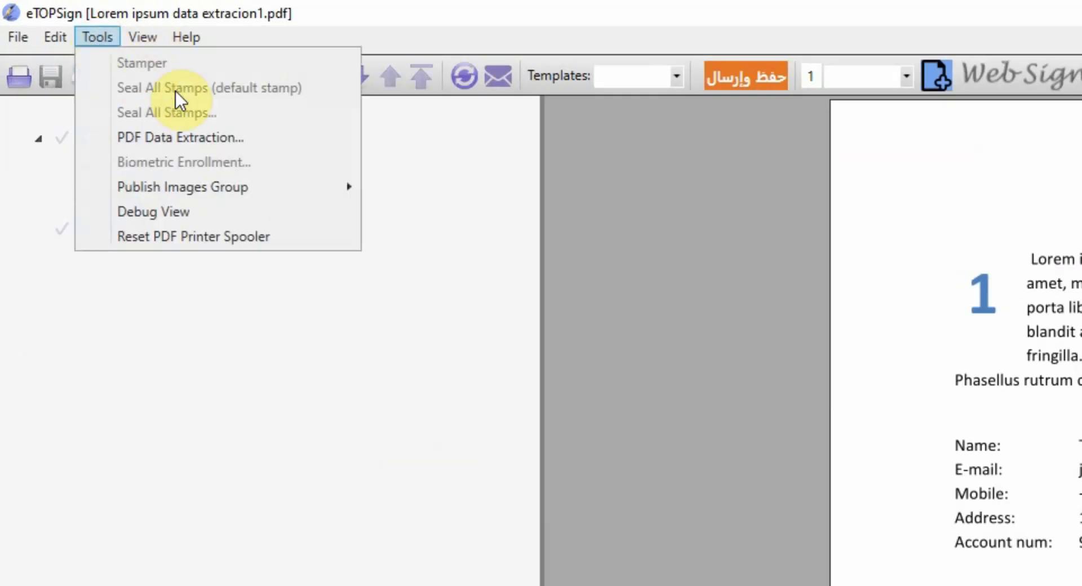
left_click(258, 140)
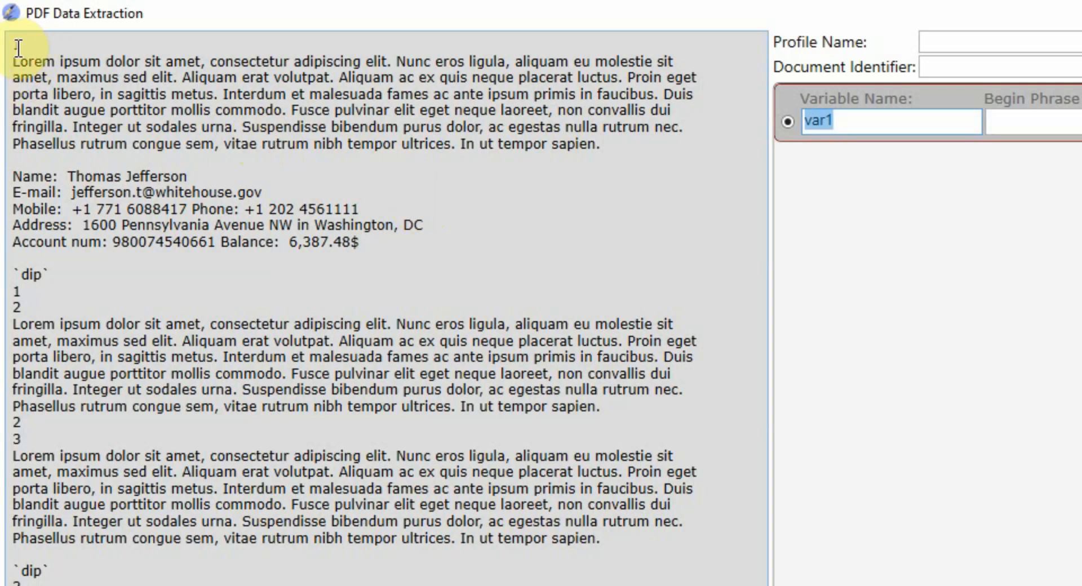
left_click_drag(18, 48, 124, 225)
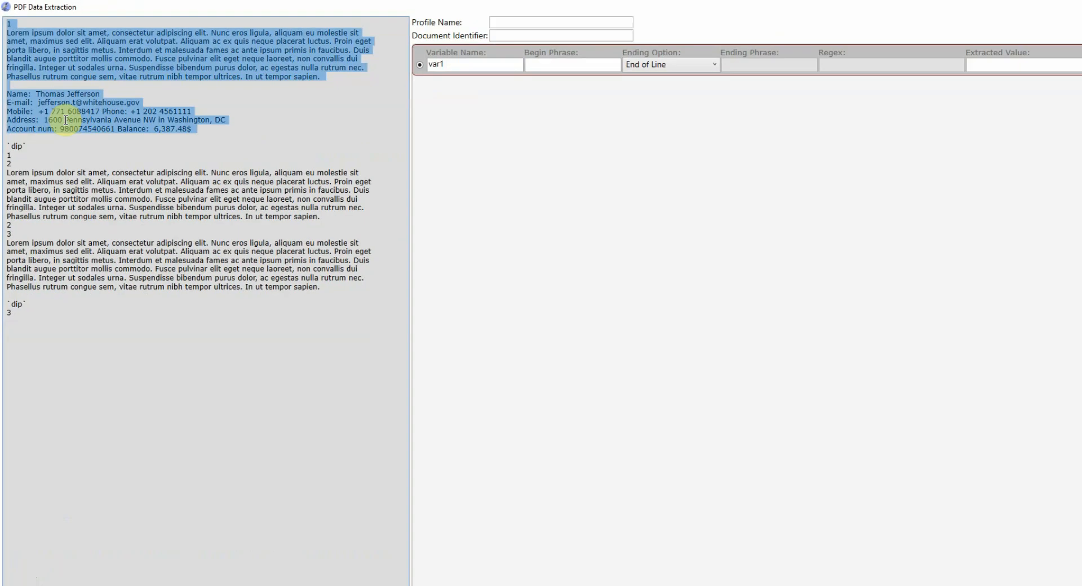
left_click_drag(66, 120, 62, 314)
left_click(54, 202)
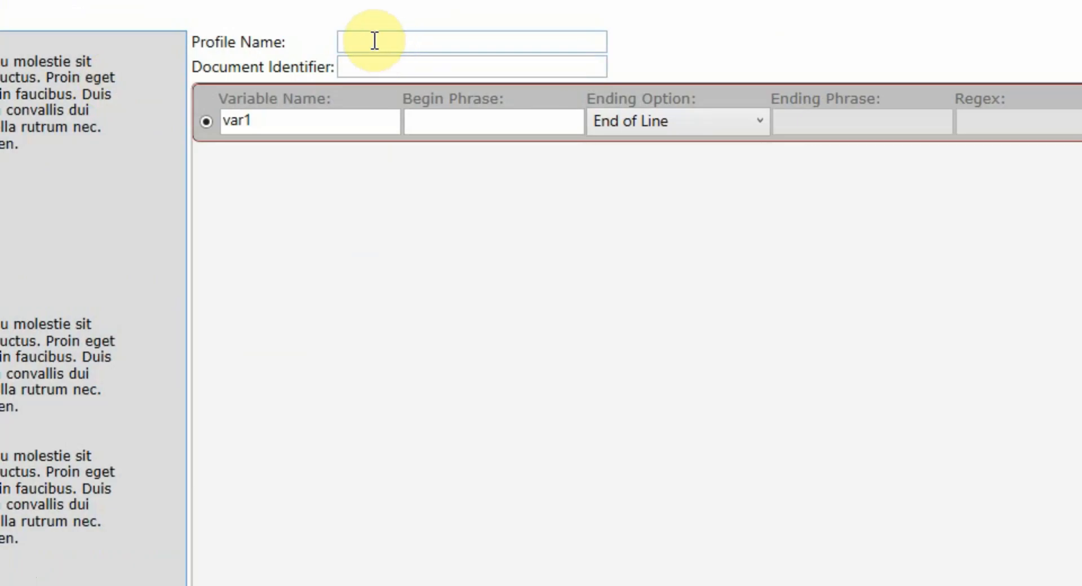
- Name the extraction profile example-01
left_click(375, 41)
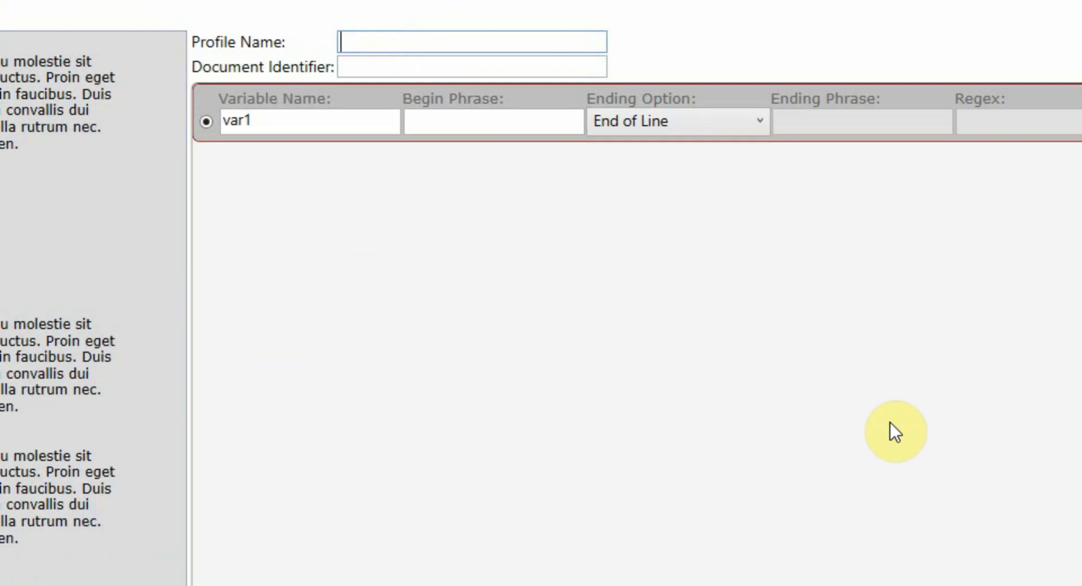
type("exan")
type("ple")
type("-0")
type("1")
key("Left")
key("Left")
key("Left")
key("Left")
key("Left")
key("Left")
key("BackSpace")
type("m")
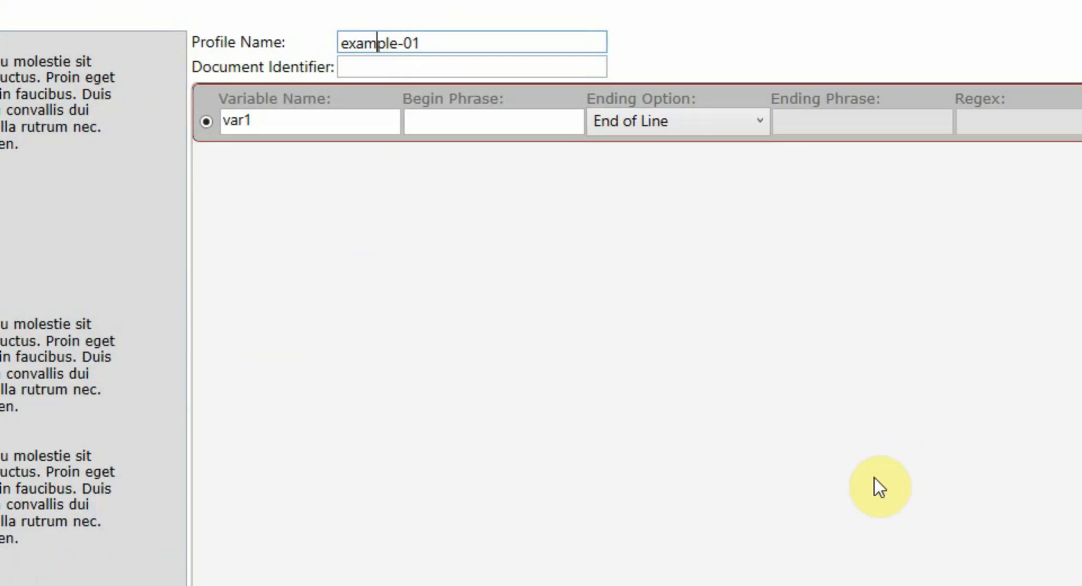
- Set the document identifier to the phrase "Lorem ipsum dolor sit amet" taken from the first line of the extracted text
left_click(538, 65)
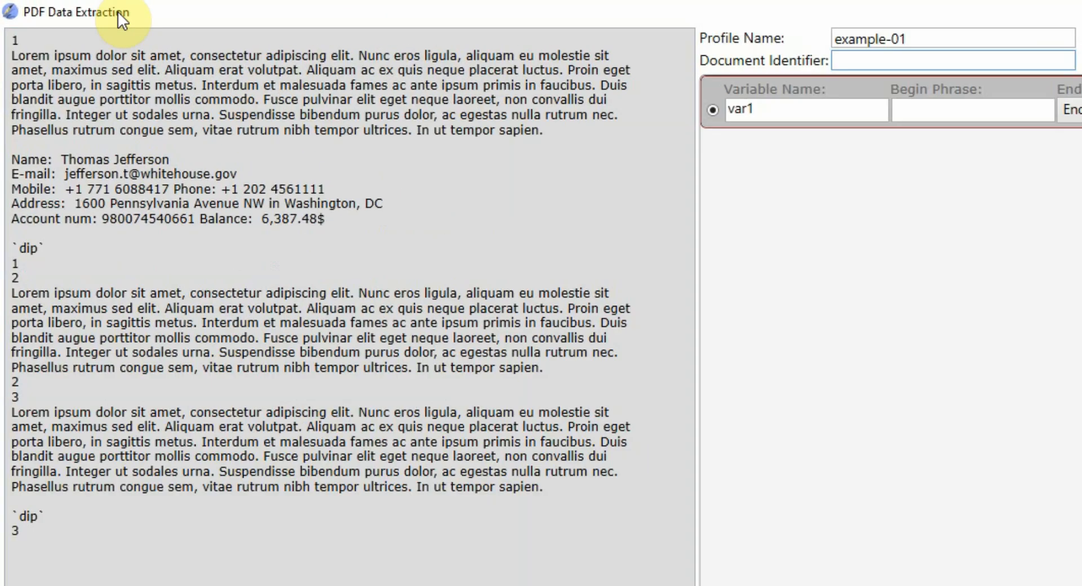
left_click(14, 56)
left_click_drag(14, 56, 182, 58)
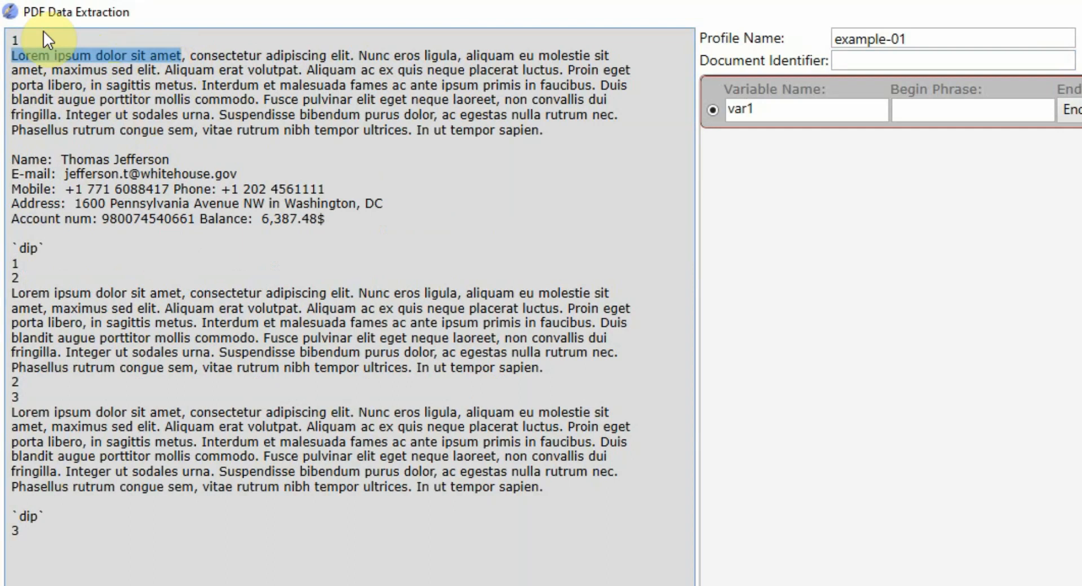
left_click_drag(141, 293, 324, 307)
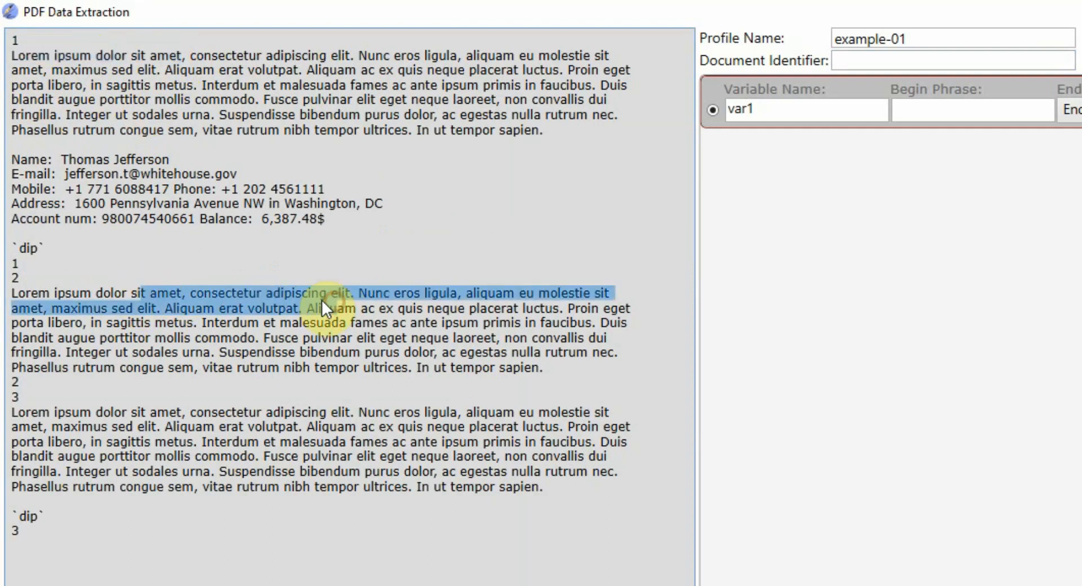
left_click(268, 314)
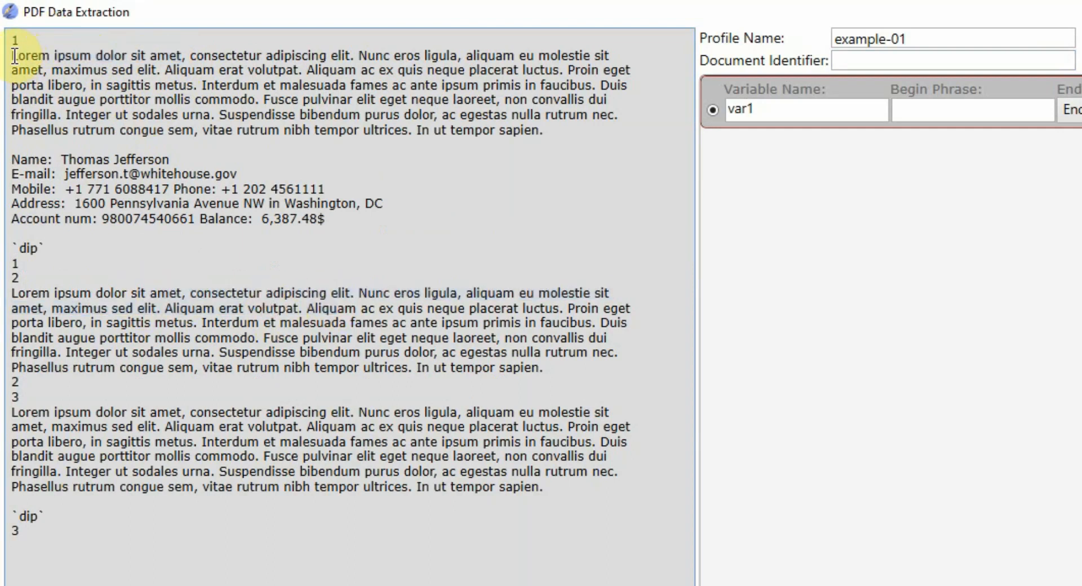
left_click_drag(14, 55, 181, 58)
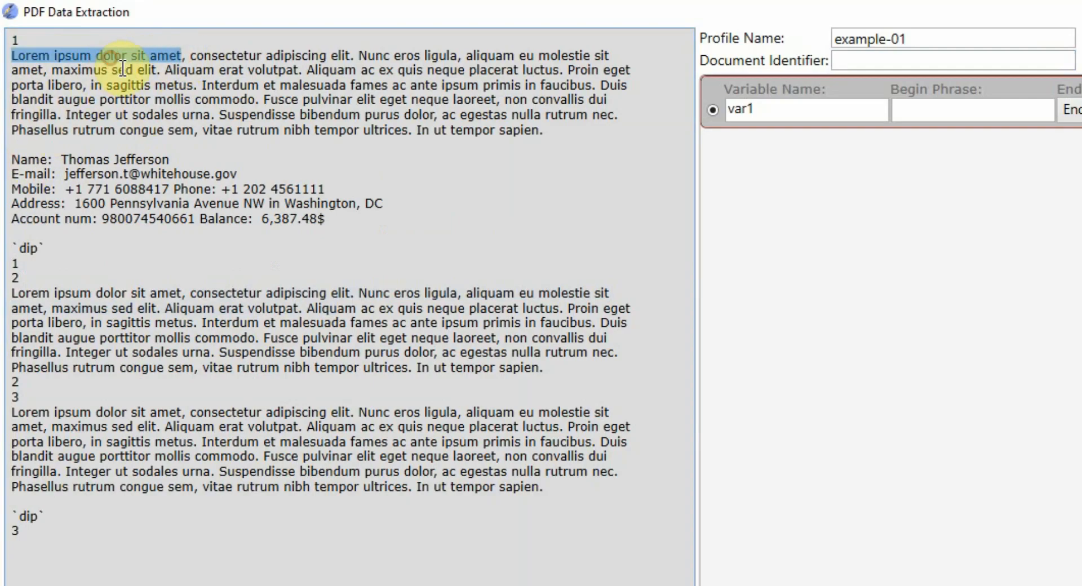
left_click_drag(121, 56, 867, 61)
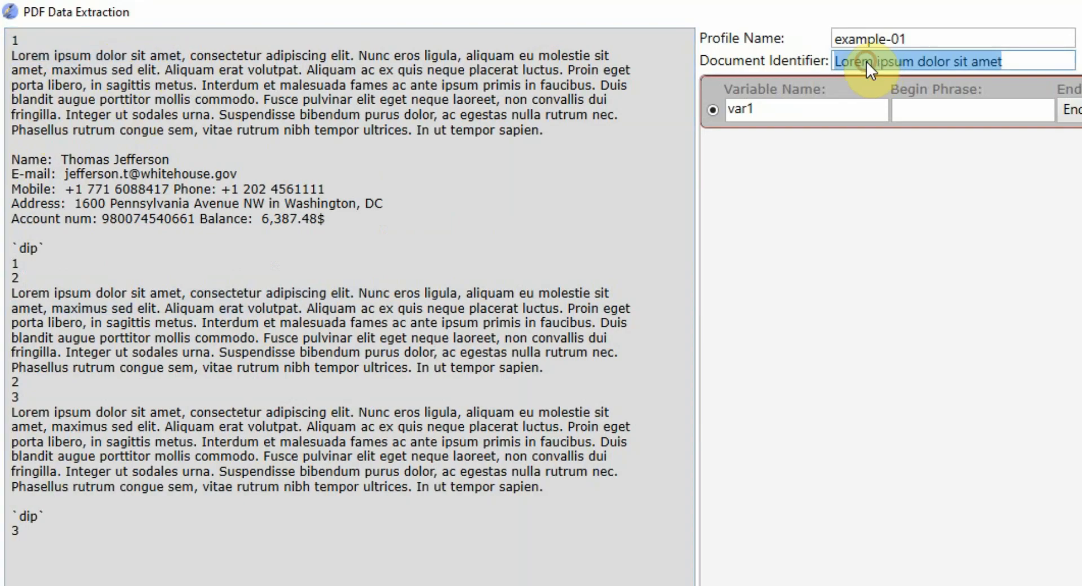
left_click(868, 61)
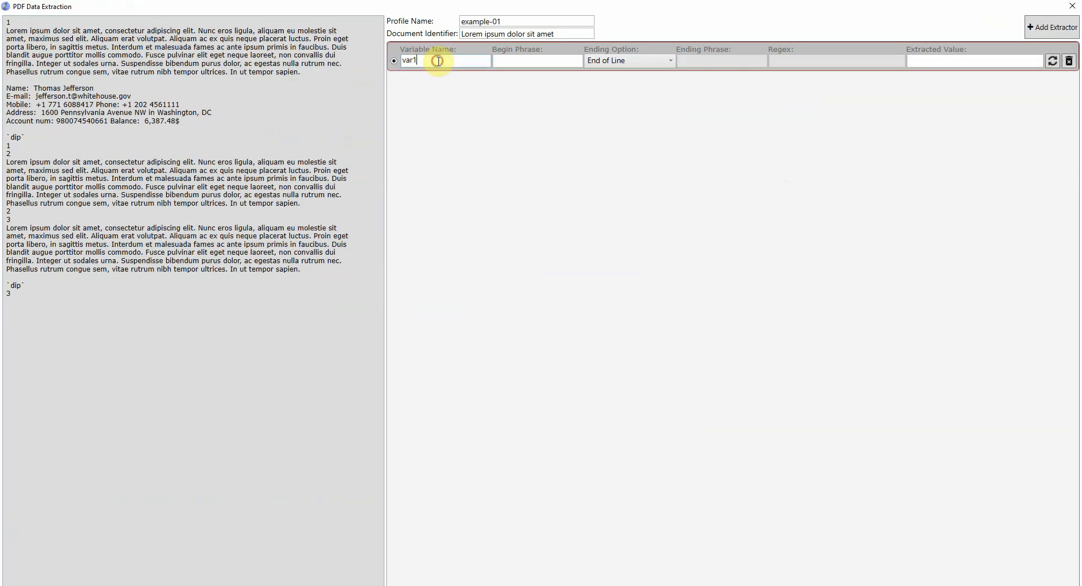
- Replace the first extractor's variable name with "Customer Name"
left_click(400, 60)
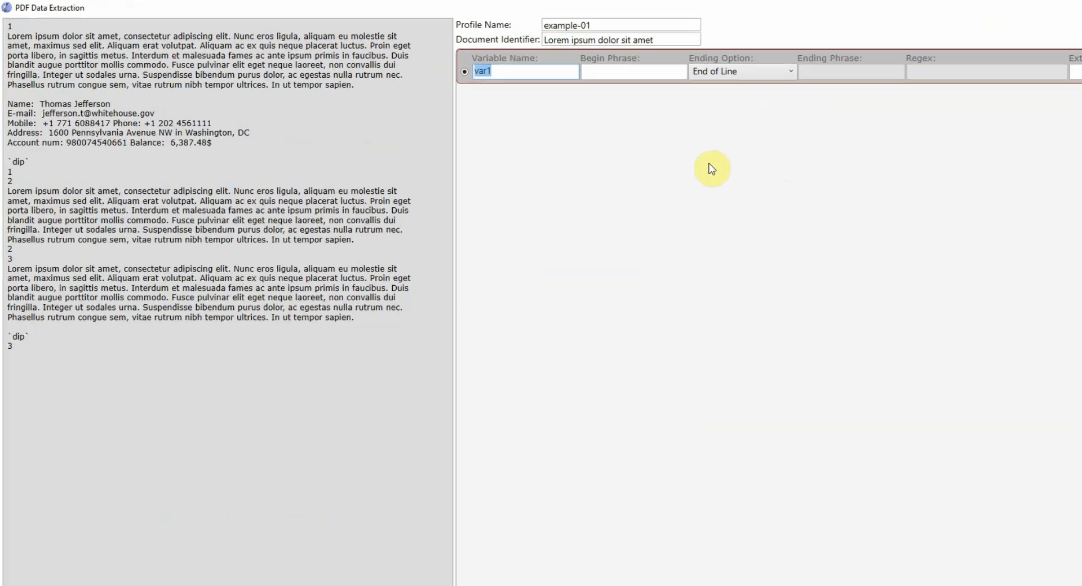
type("C")
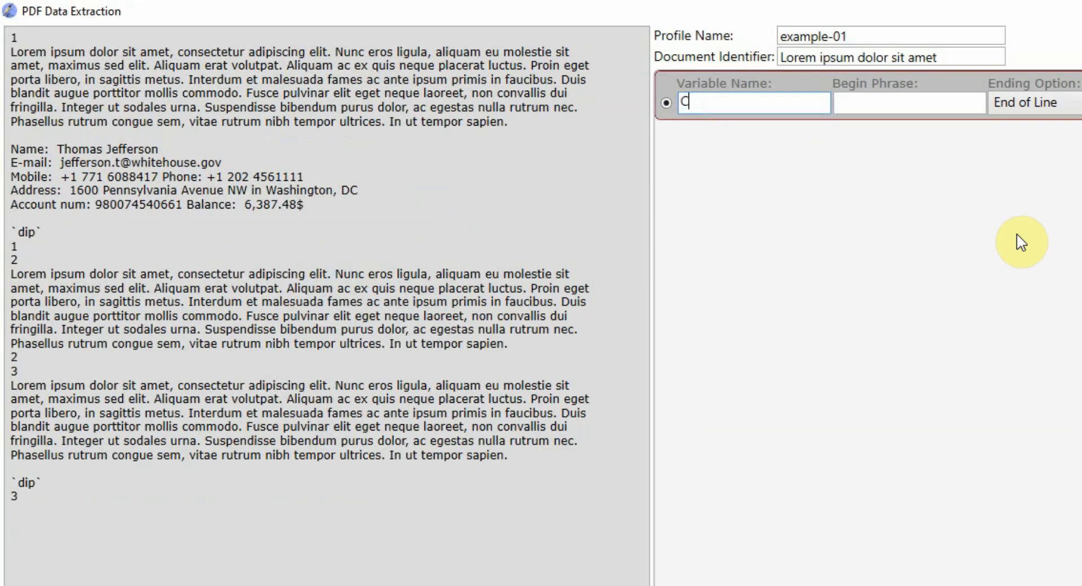
type("ustomer Name")
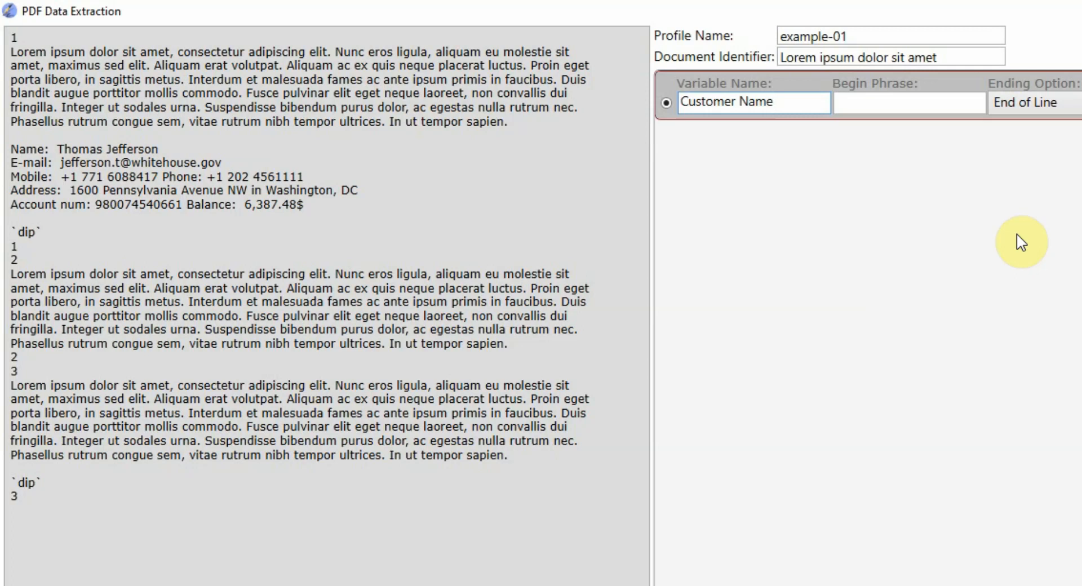
key("Tab")
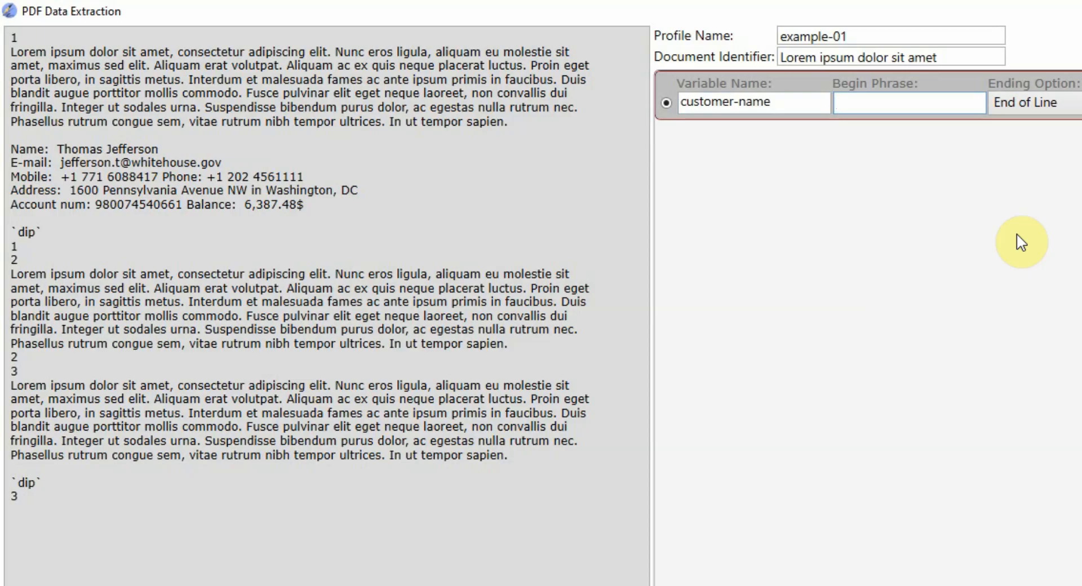
- Set the customer name extractor's begin phrase to "Name:" from the extracted text and refresh its extracted value
left_click(854, 102)
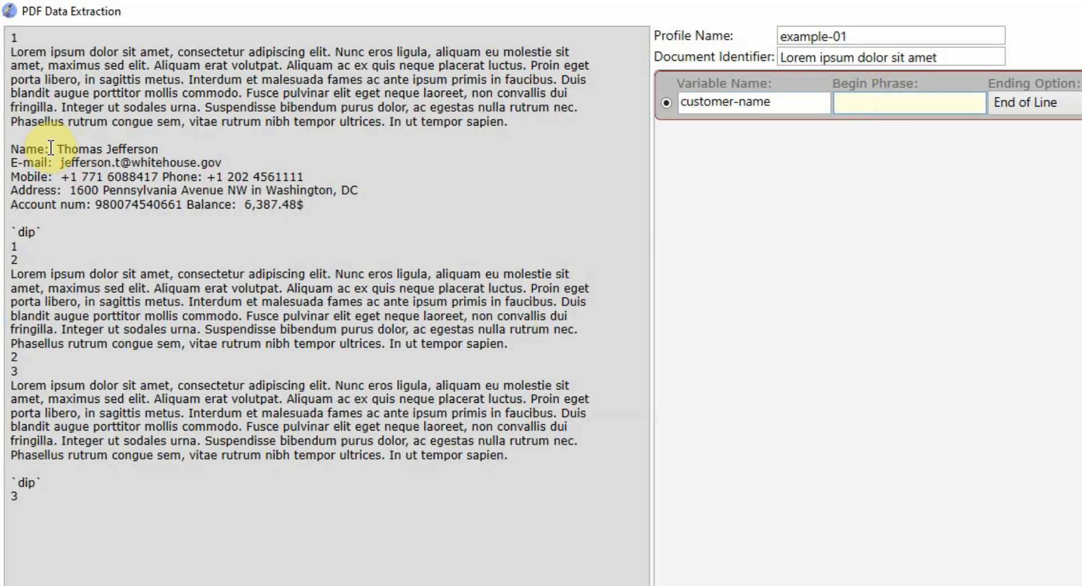
left_click_drag(56, 149, 8, 149)
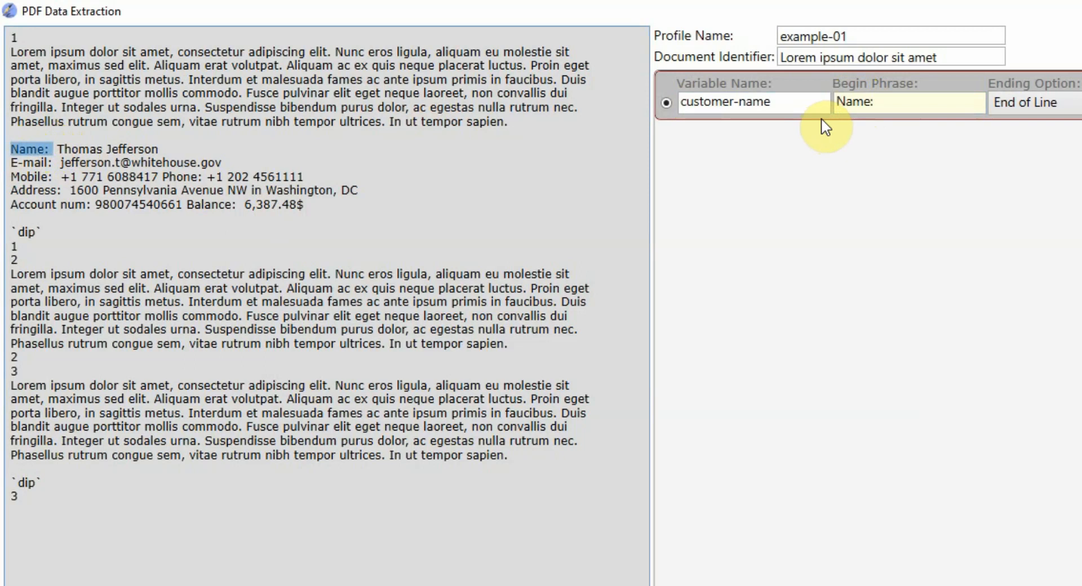
type(":")
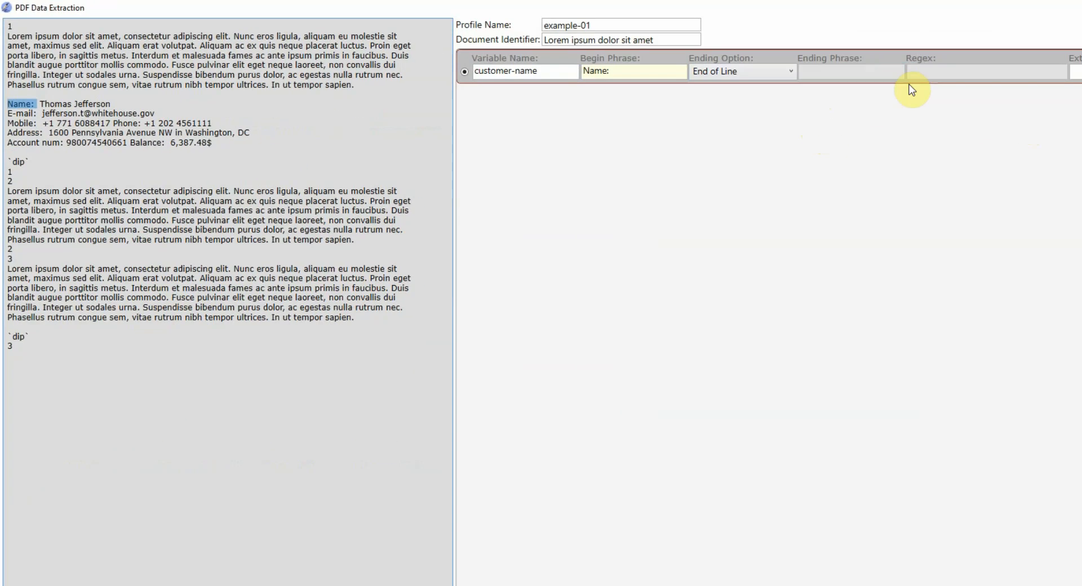
left_click(1026, 124)
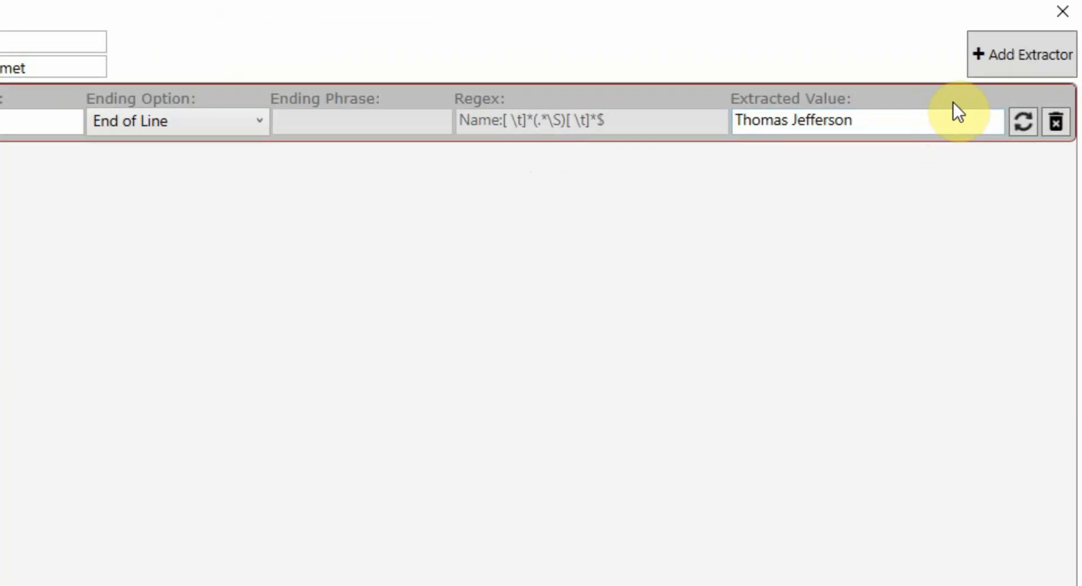
- Add an extractor named email with the begin phrase "E-mail:" from the extracted text, and refresh its extracted value
left_click(1020, 56)
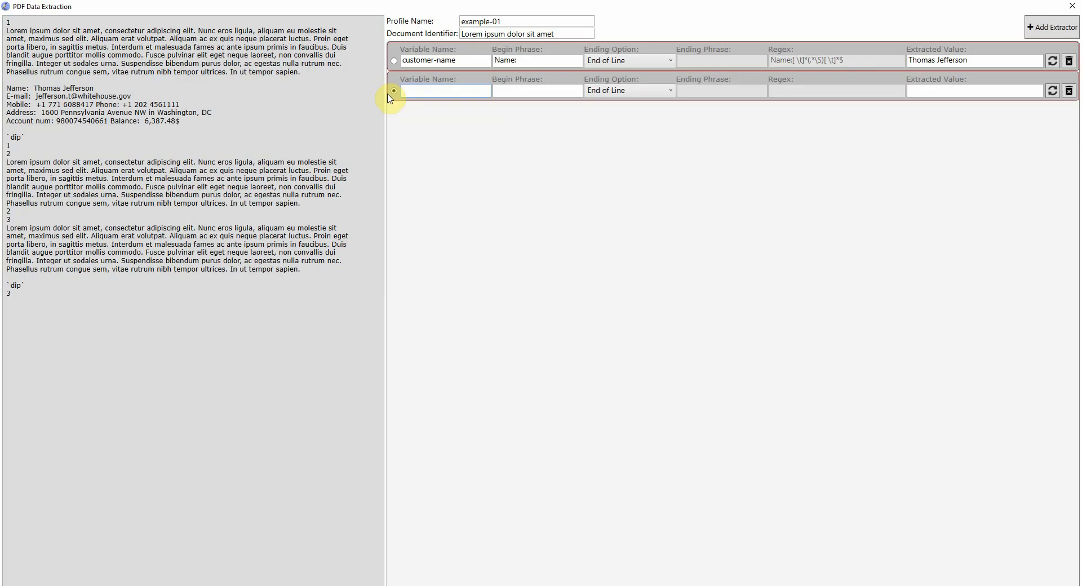
type("em")
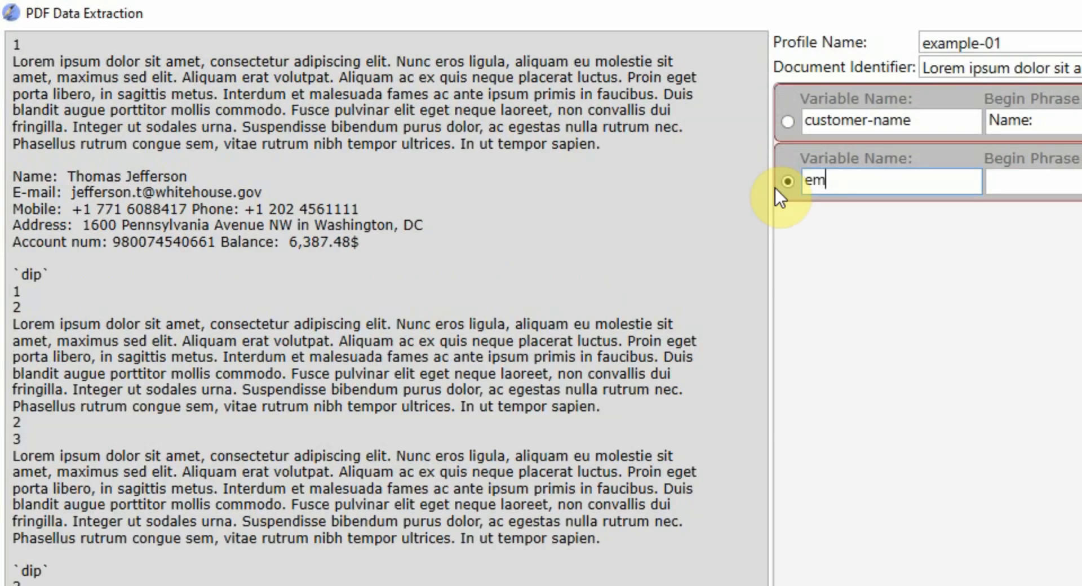
type("ail")
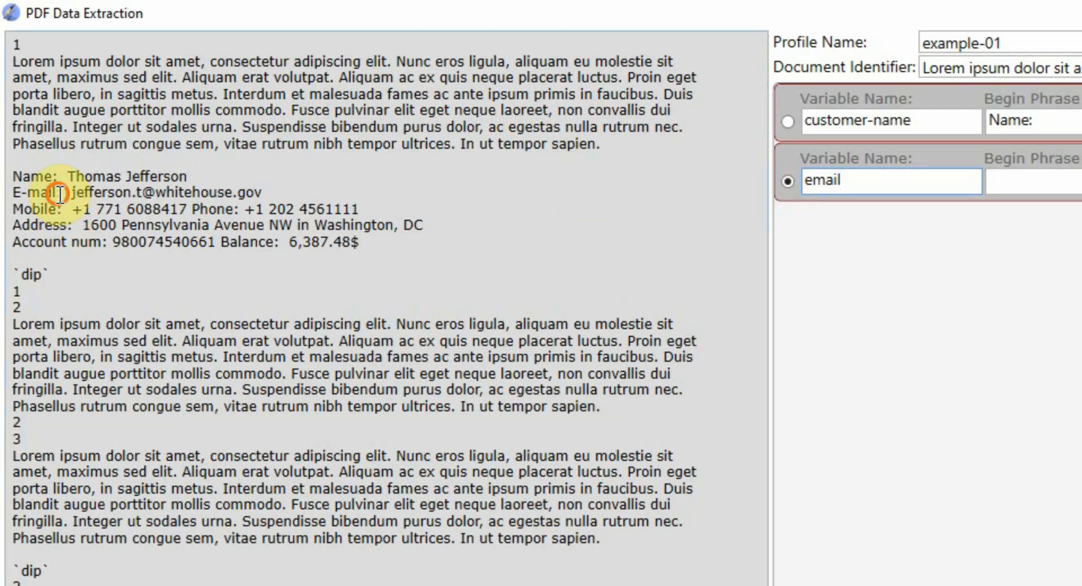
left_click_drag(58, 194, 1016, 181)
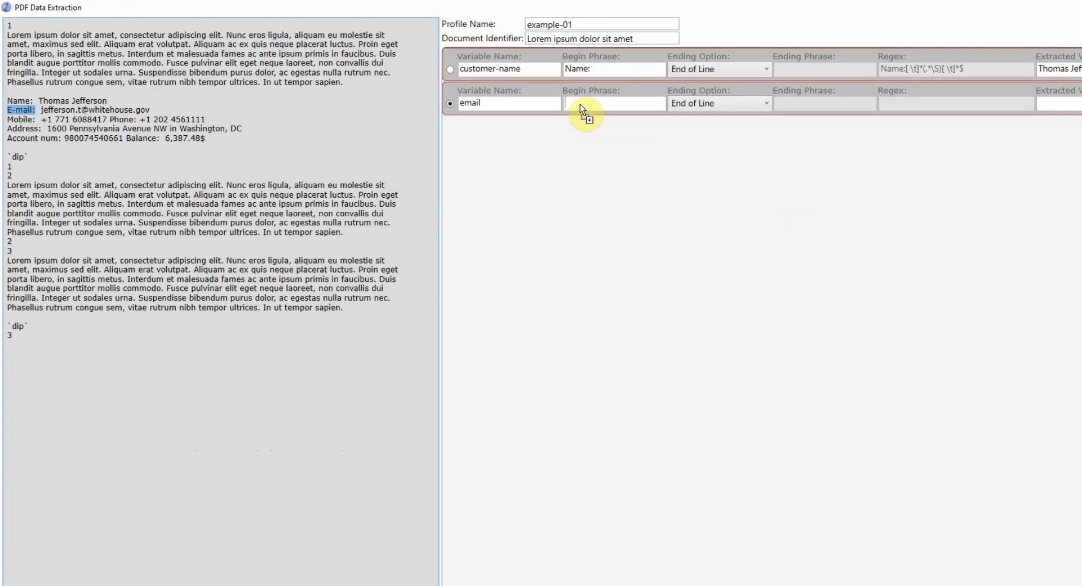
left_click_drag(580, 103, 582, 107)
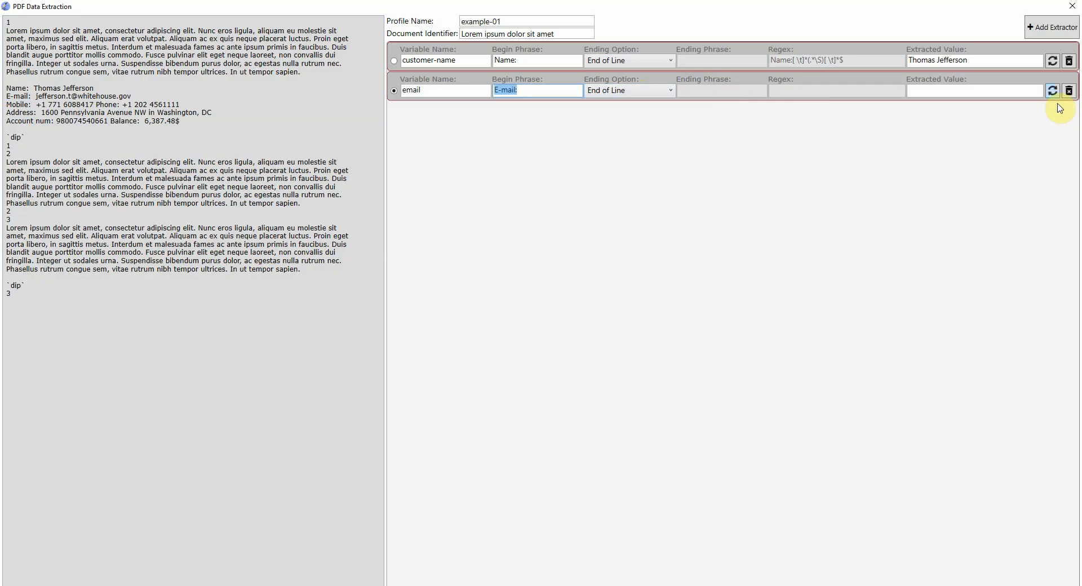
left_click(1054, 90)
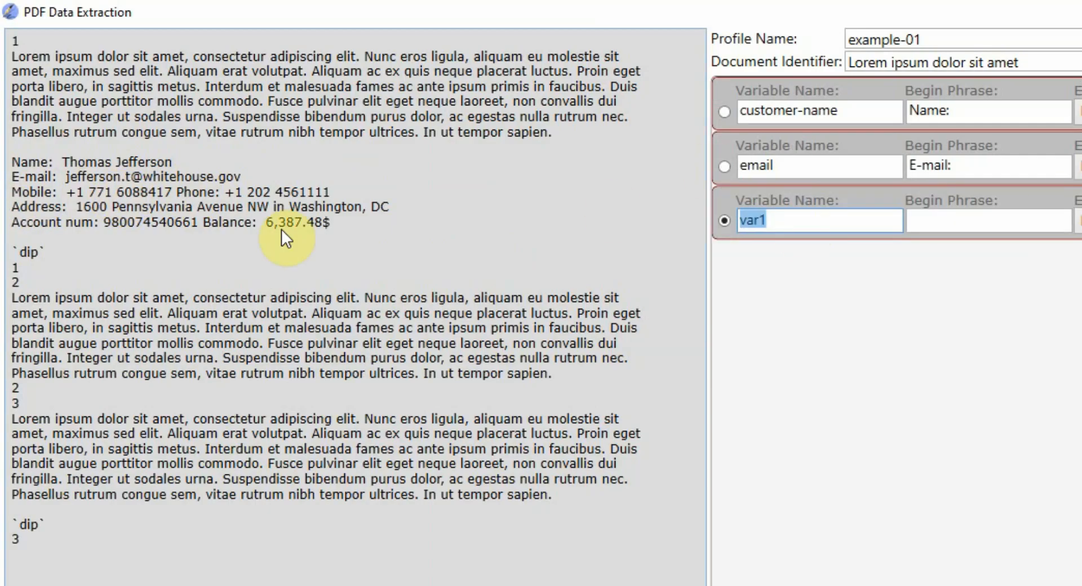
- Name the third extractor mobile-phone, set its begin phrase to "Mobile:" from the extracted text, and refresh its value
type("moni")
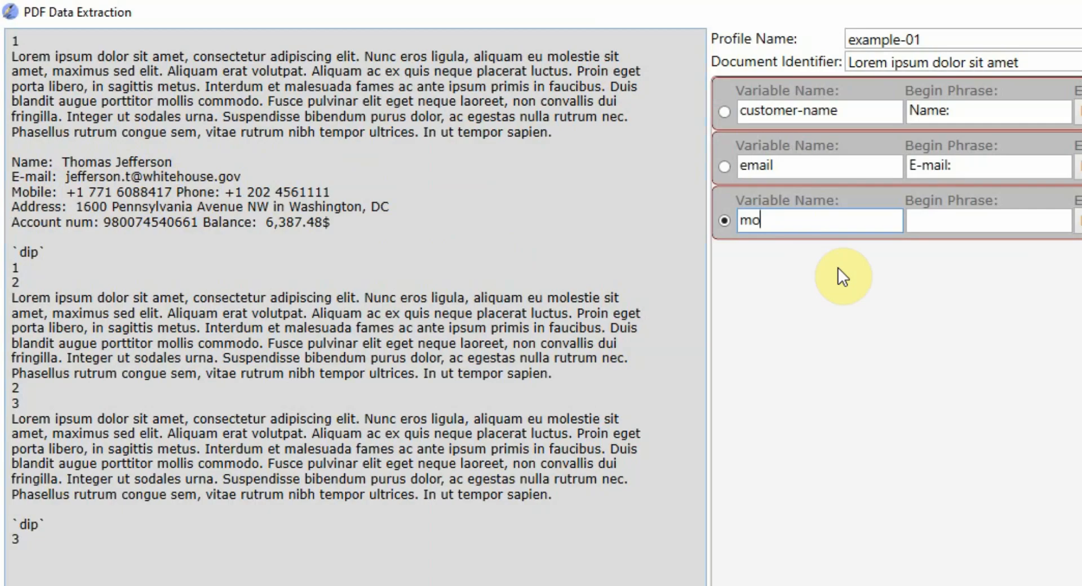
key("BackSpace")
key("BackSpace")
type("bile-phone")
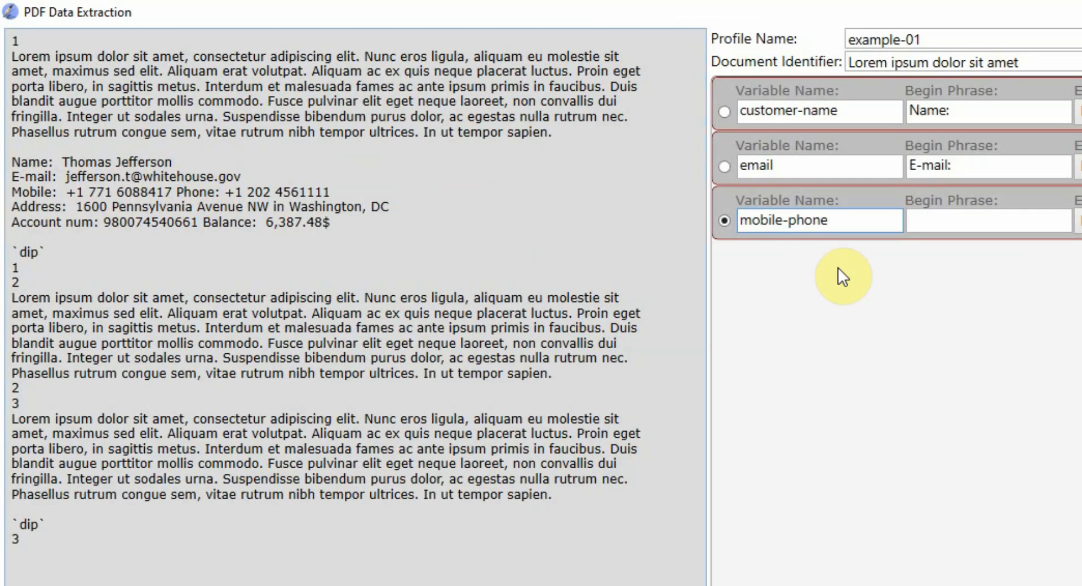
left_click(939, 219)
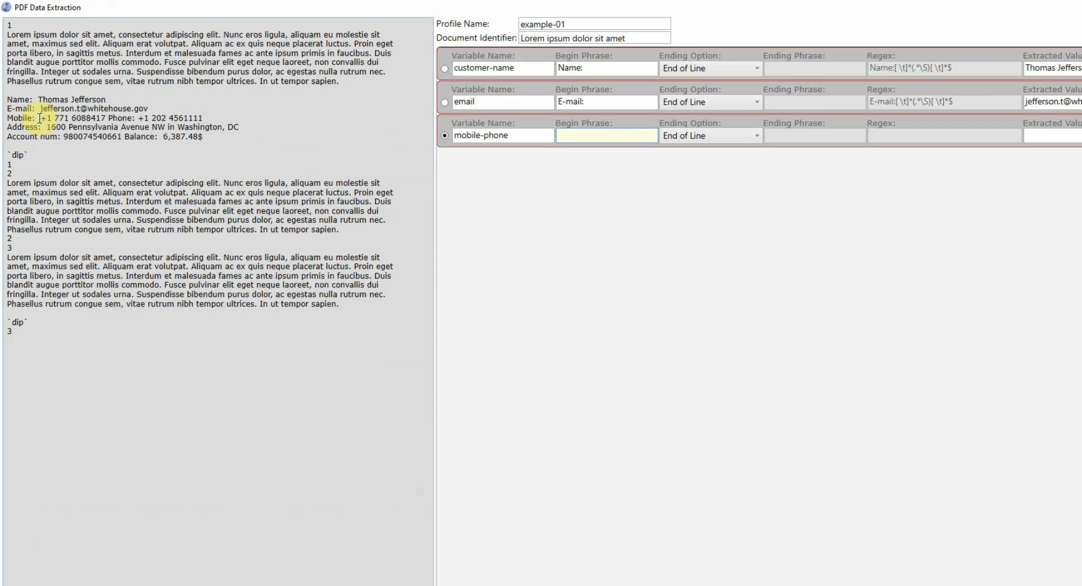
left_click_drag(40, 117, 7, 118)
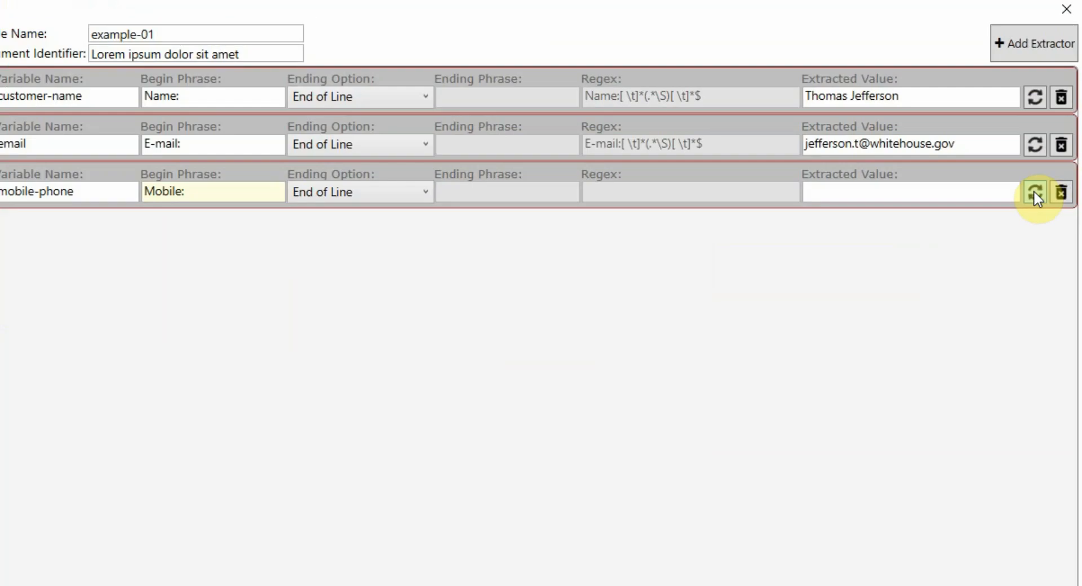
left_click(1052, 120)
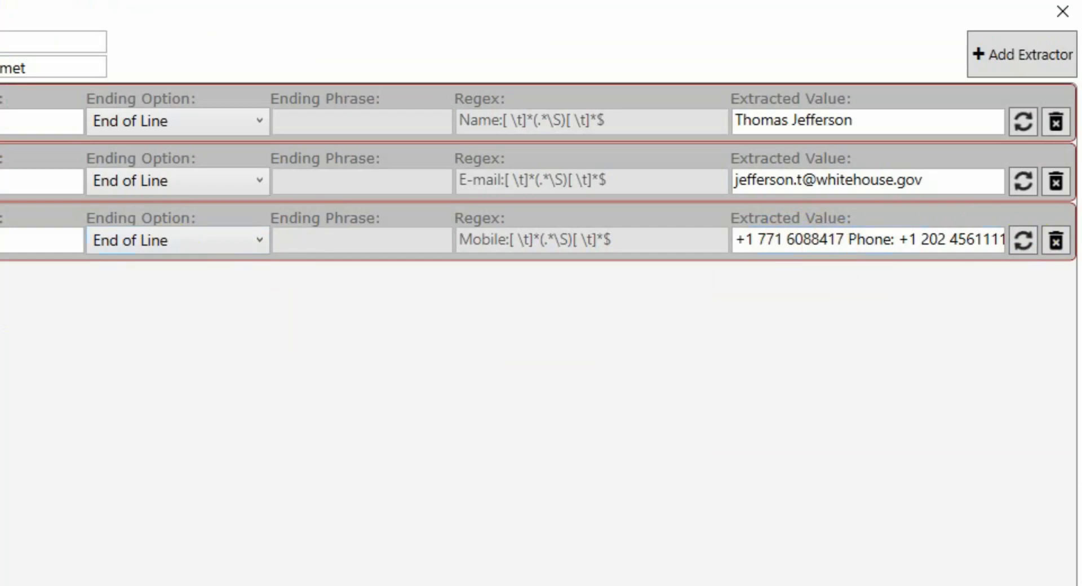
- Try the White Space ending option on the mobile-phone extractor and refresh its extracted value
left_click(261, 239)
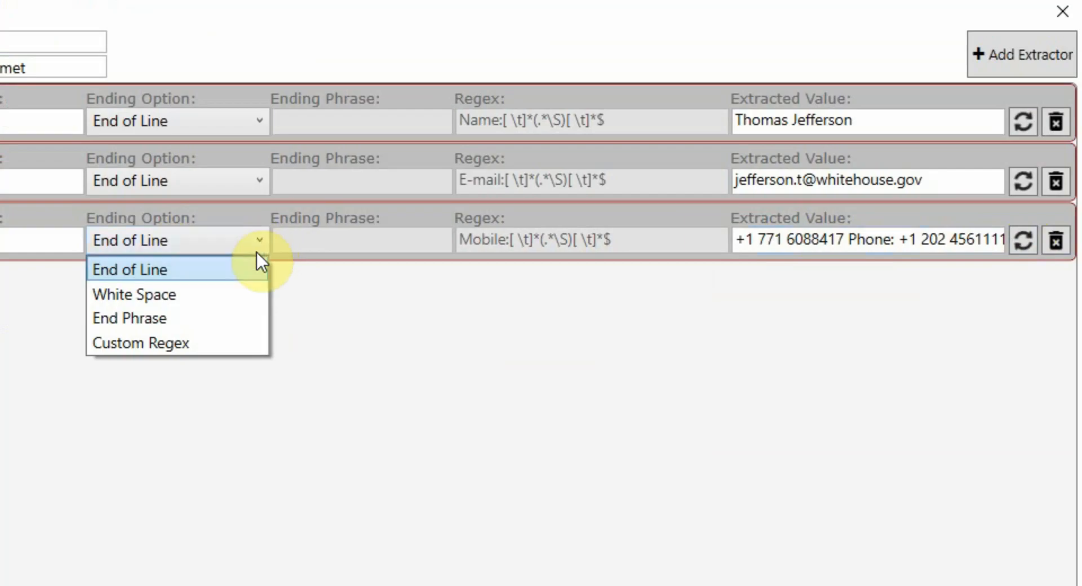
left_click(207, 296)
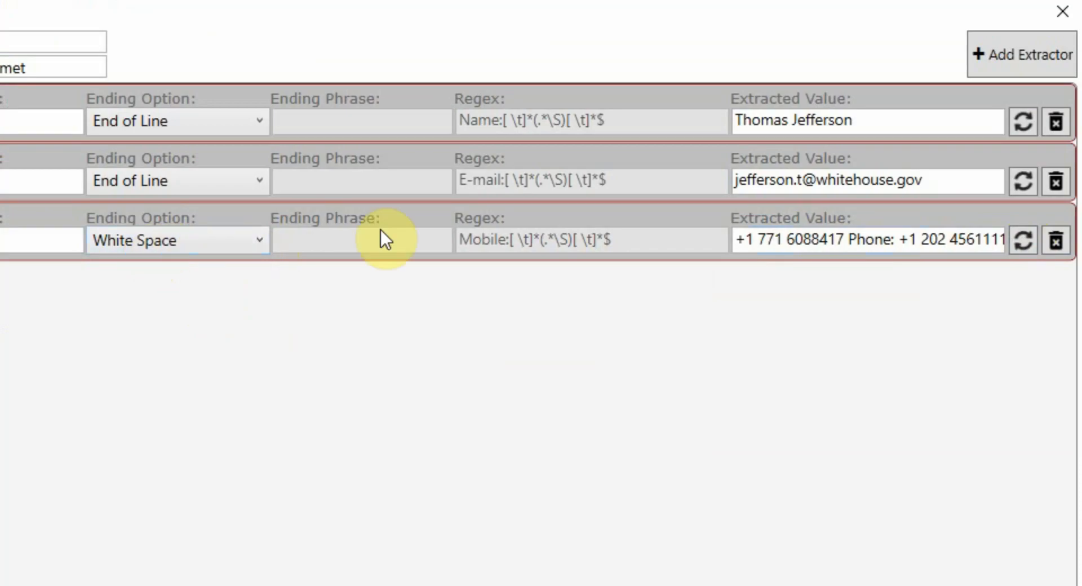
left_click(1024, 240)
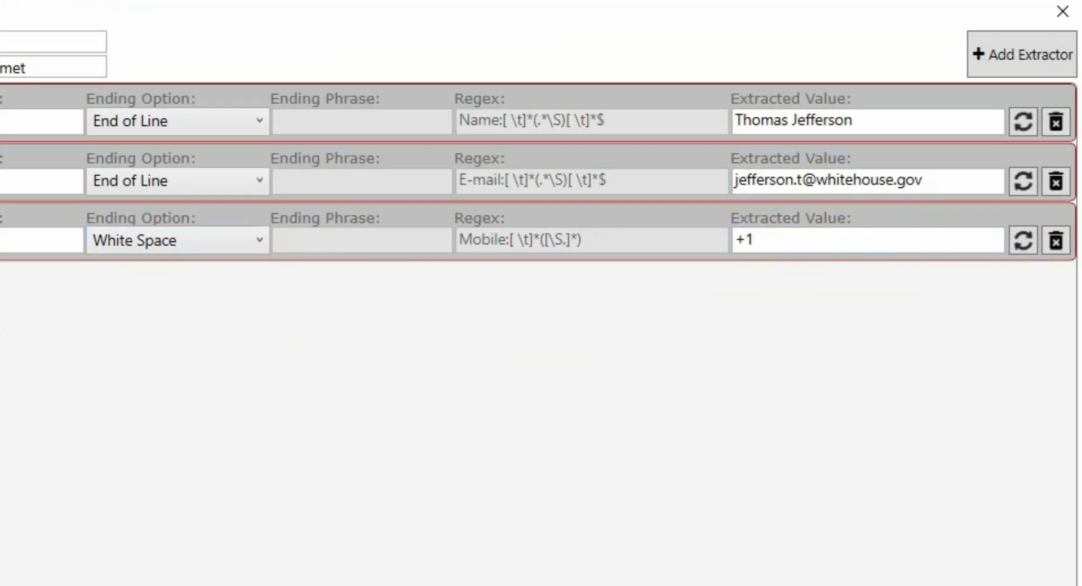
- Set the mobile-phone extractor to end at the phrase "Phone:" using the End Phrase option, and refresh its value
left_click(260, 240)
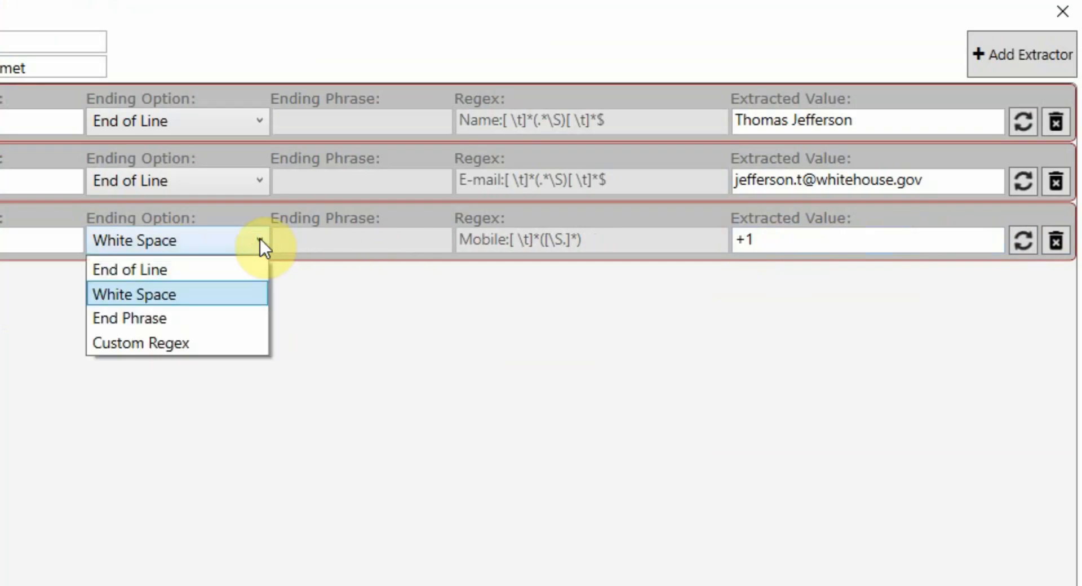
left_click(214, 319)
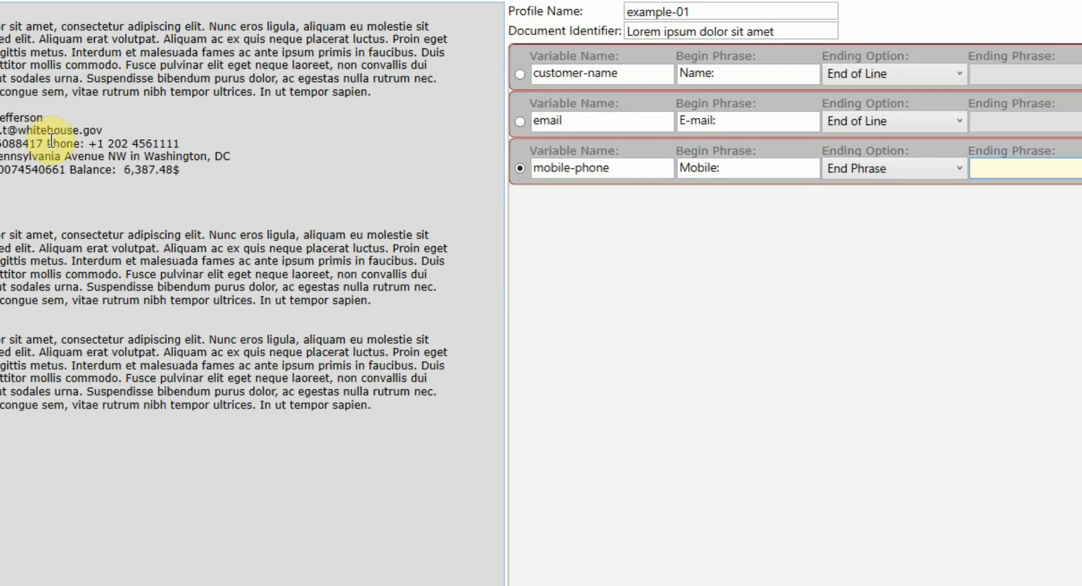
left_click_drag(47, 144, 84, 144)
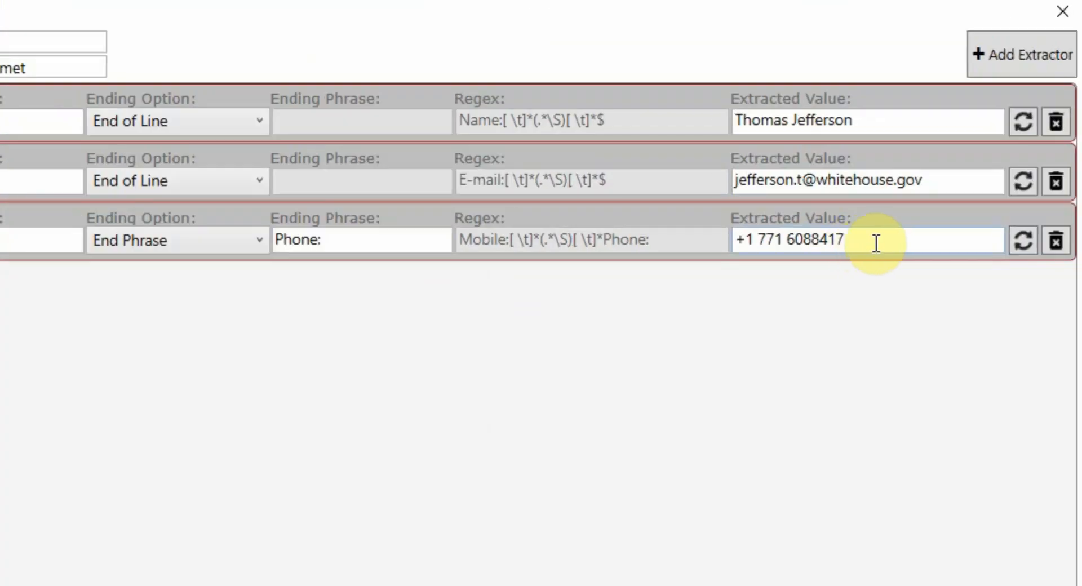
- Add an extractor named landline with the begin phrase "Phone:" from the extracted text, and refresh its extracted value
left_click(1029, 54)
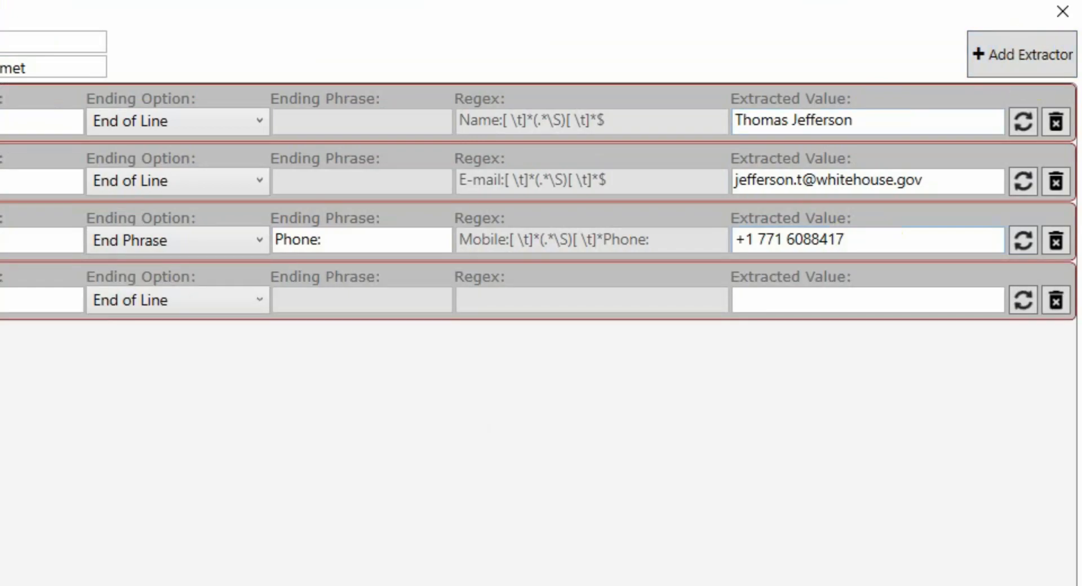
type("landline")
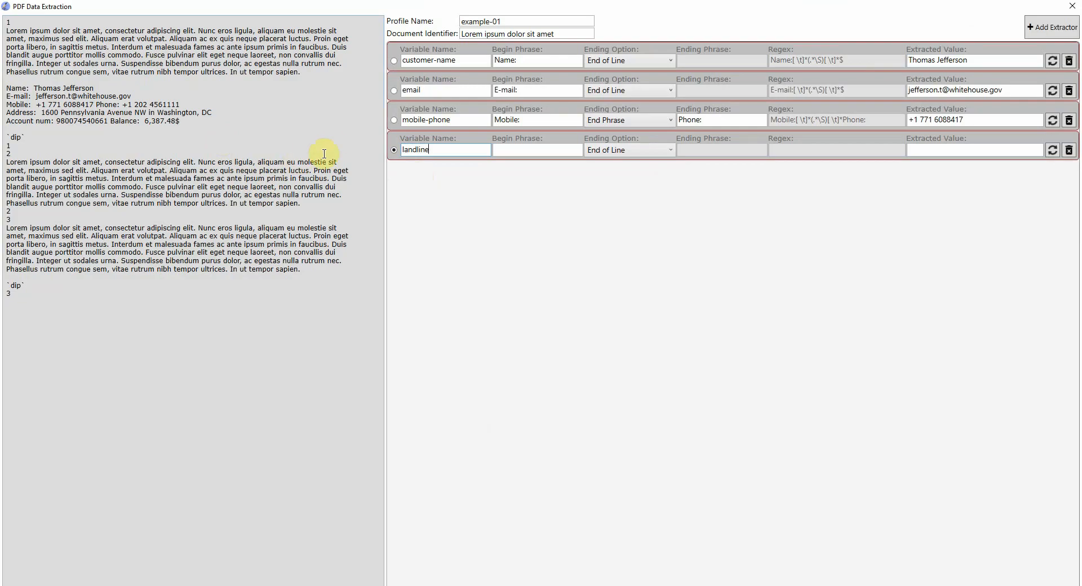
left_click(516, 149)
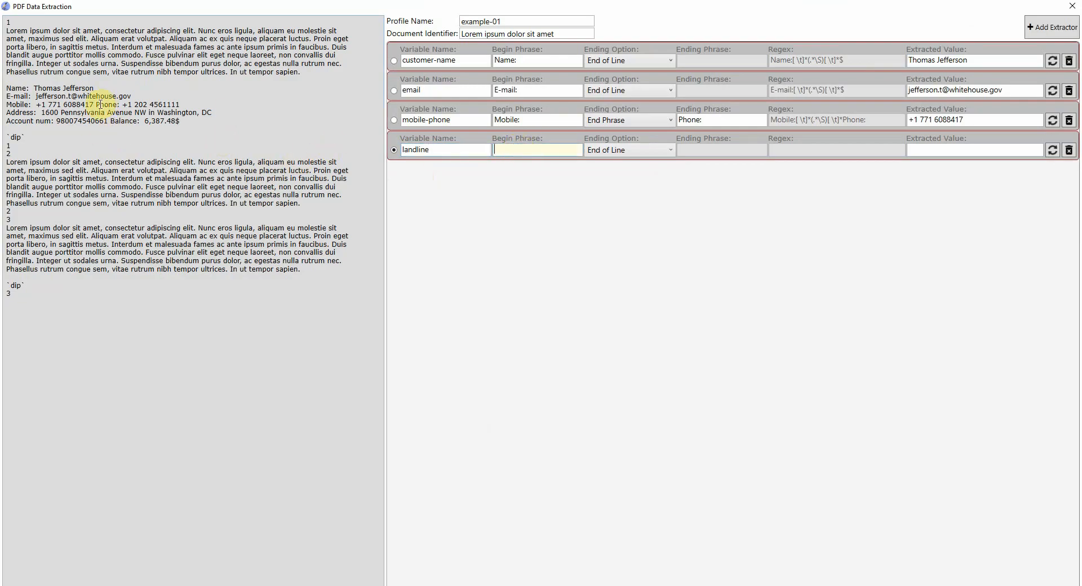
left_click_drag(95, 104, 121, 105)
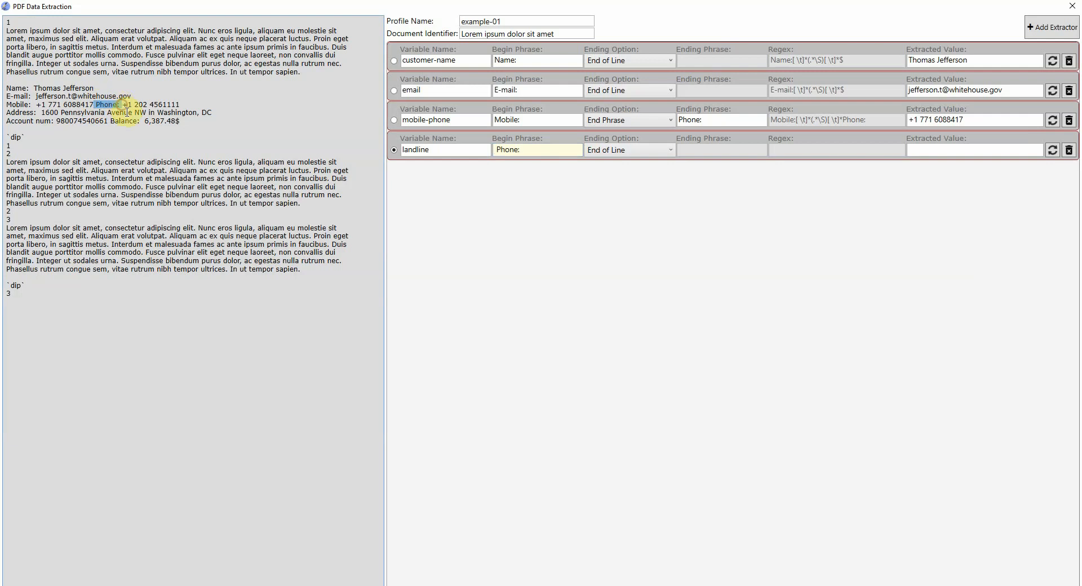
left_click(1052, 151)
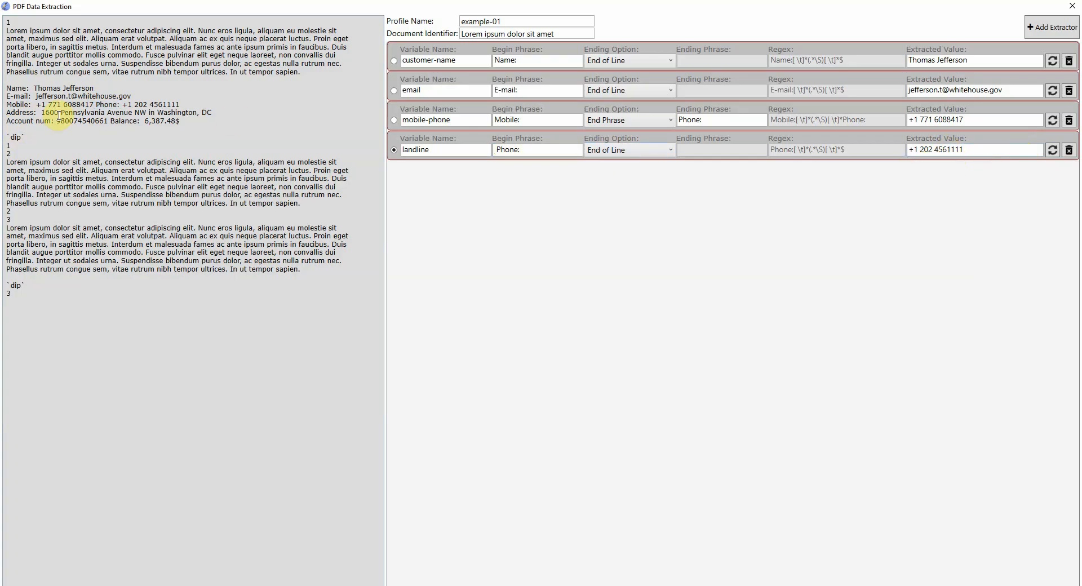
- Add an extractor named address with the begin phrase "Address:" from the extracted text, and refresh its extracted value
left_click(1047, 29)
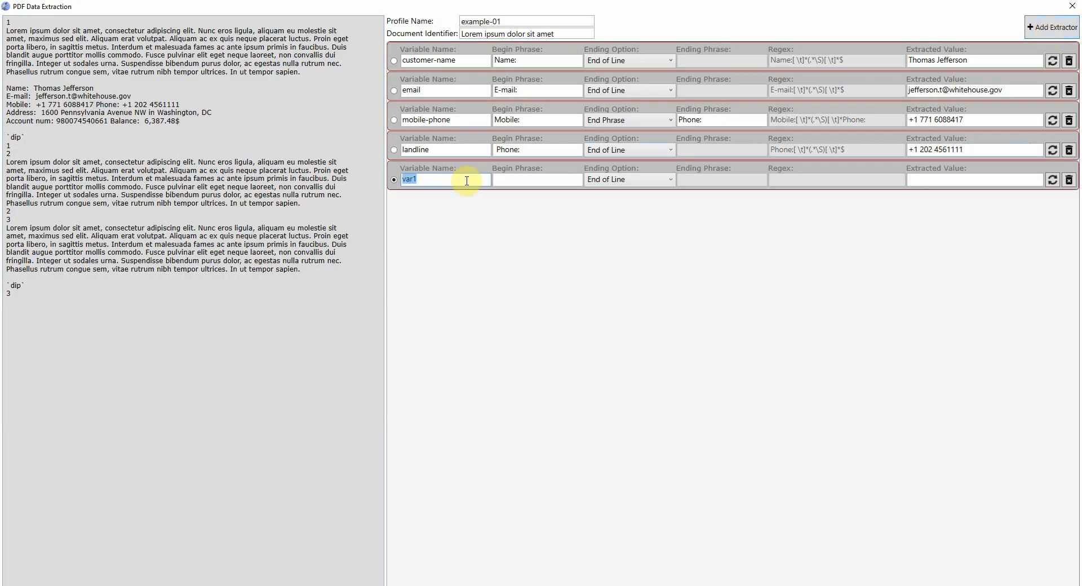
type("a")
left_click(526, 178)
left_click_drag(3, 111, 38, 112)
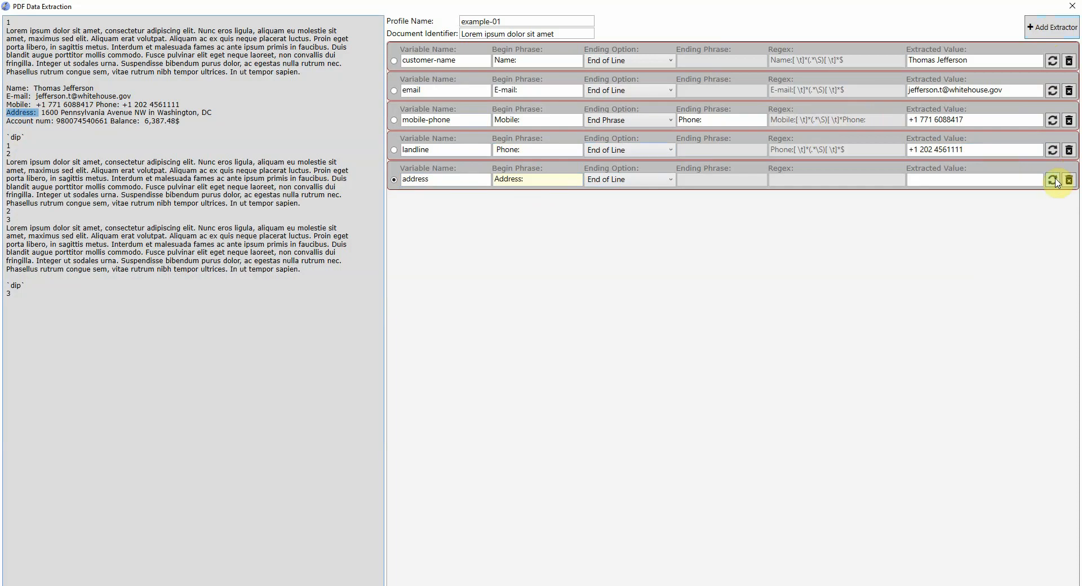
left_click(1052, 179)
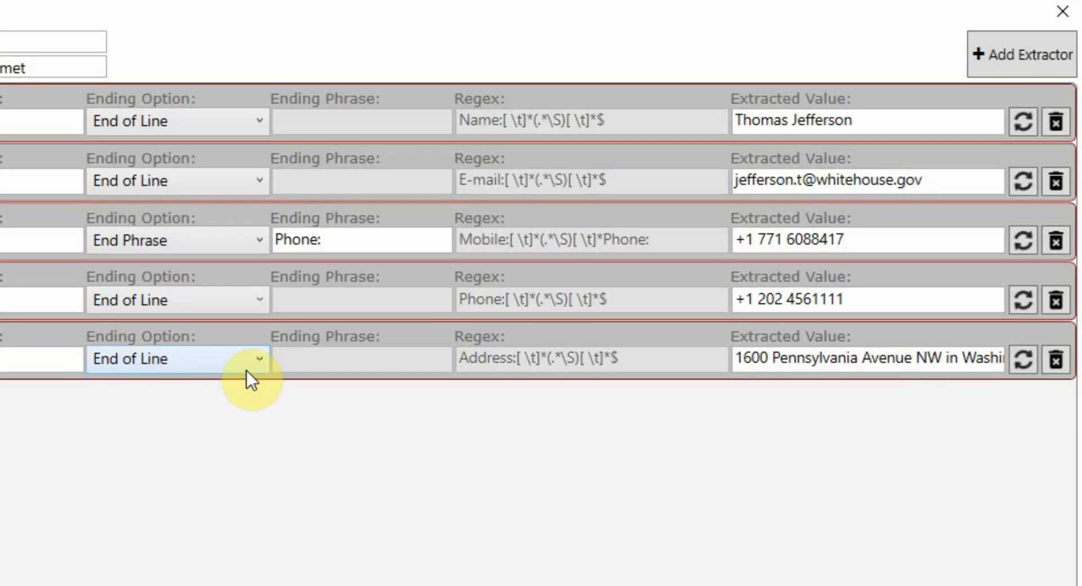
- Try the White Space ending option on the address extractor, refresh its value, and try the End Phrase option
left_click(256, 359)
left_click(211, 410)
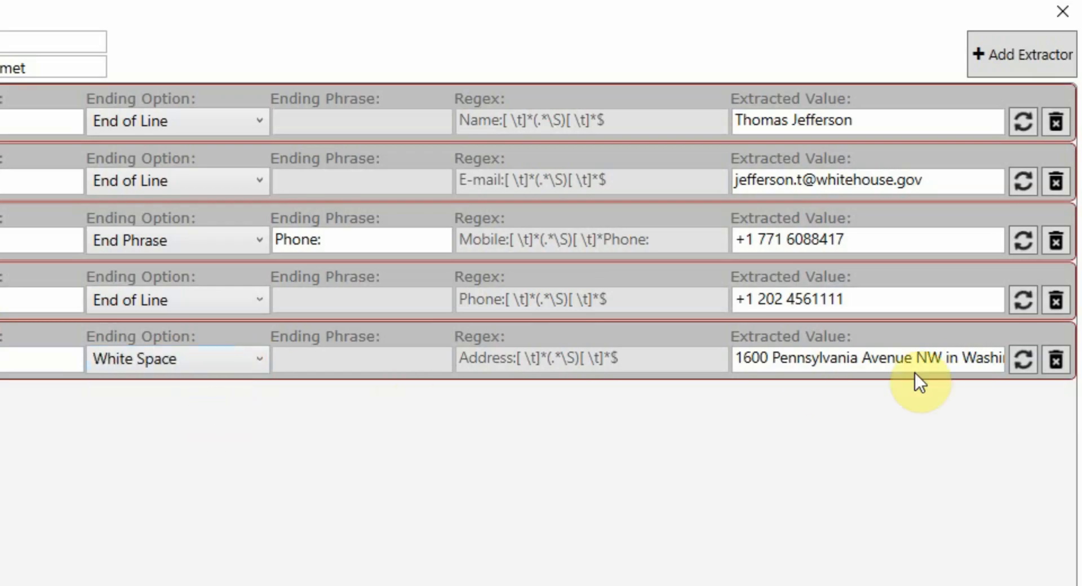
left_click(1021, 359)
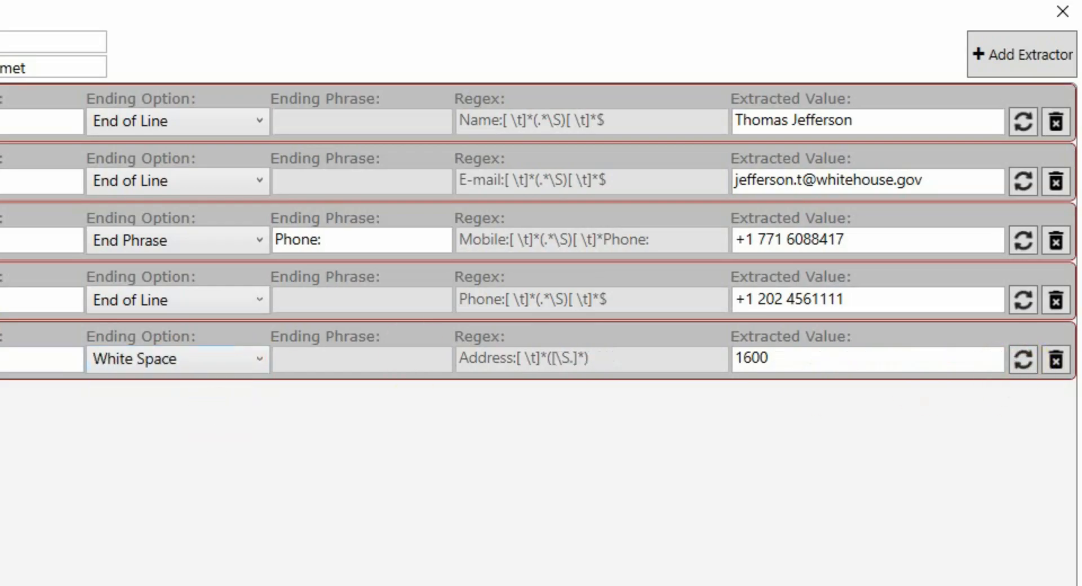
left_click(256, 358)
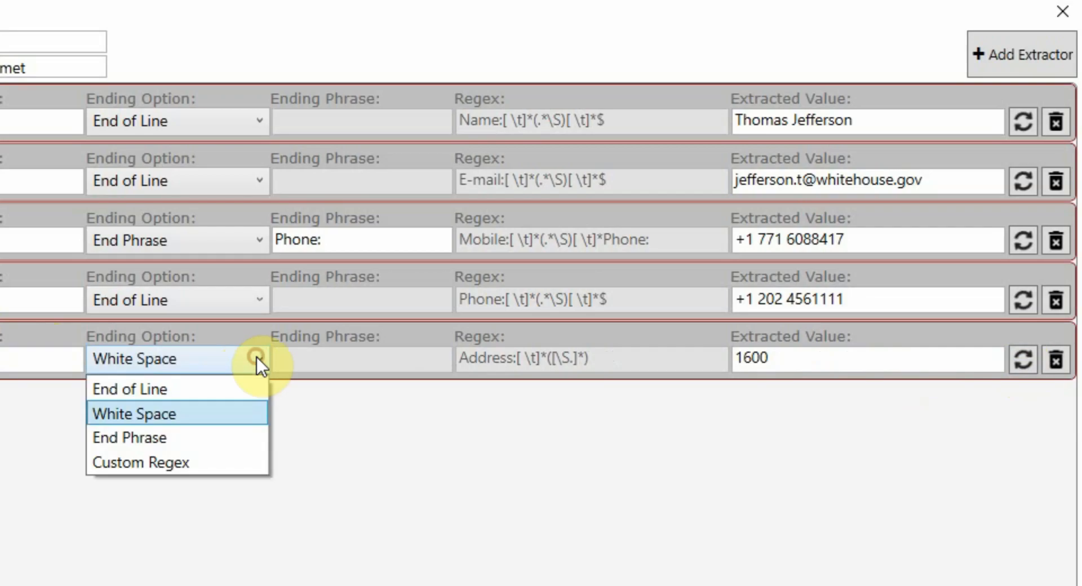
left_click(218, 437)
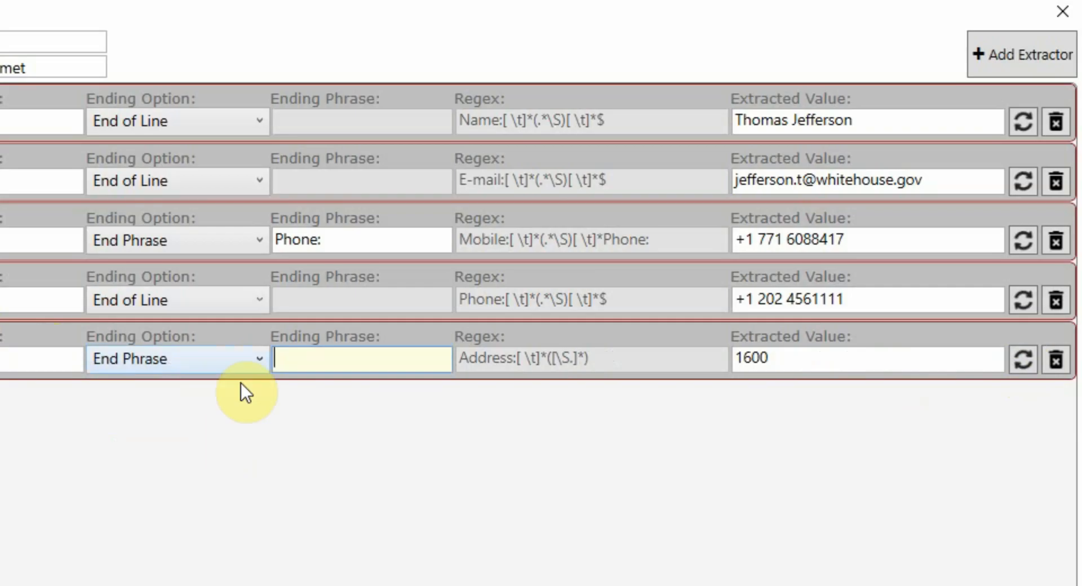
- Set the address extractor's ending option to Custom Regex and make its regex ready for editing
left_click(256, 360)
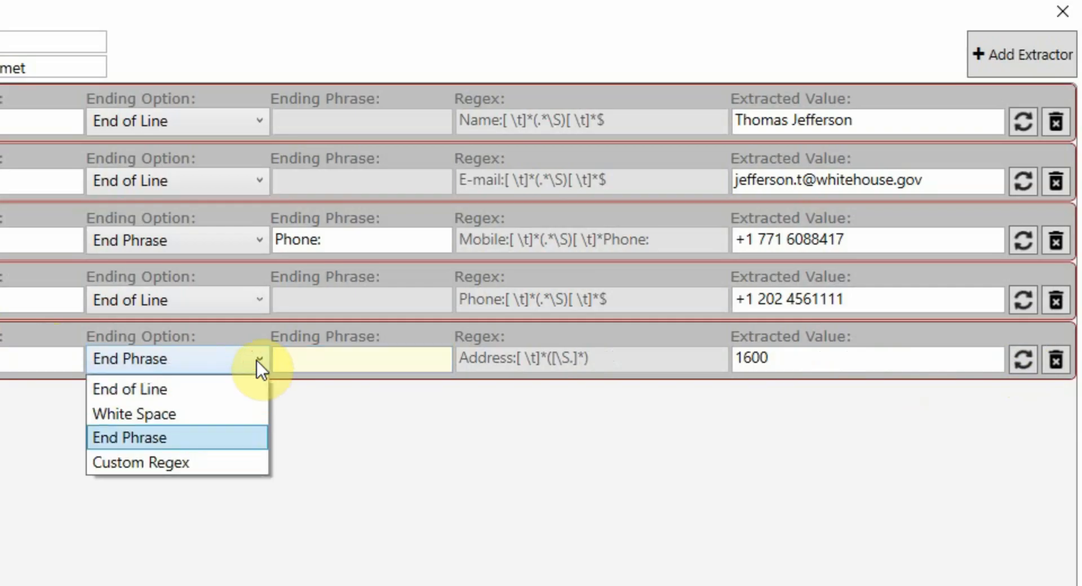
left_click(184, 465)
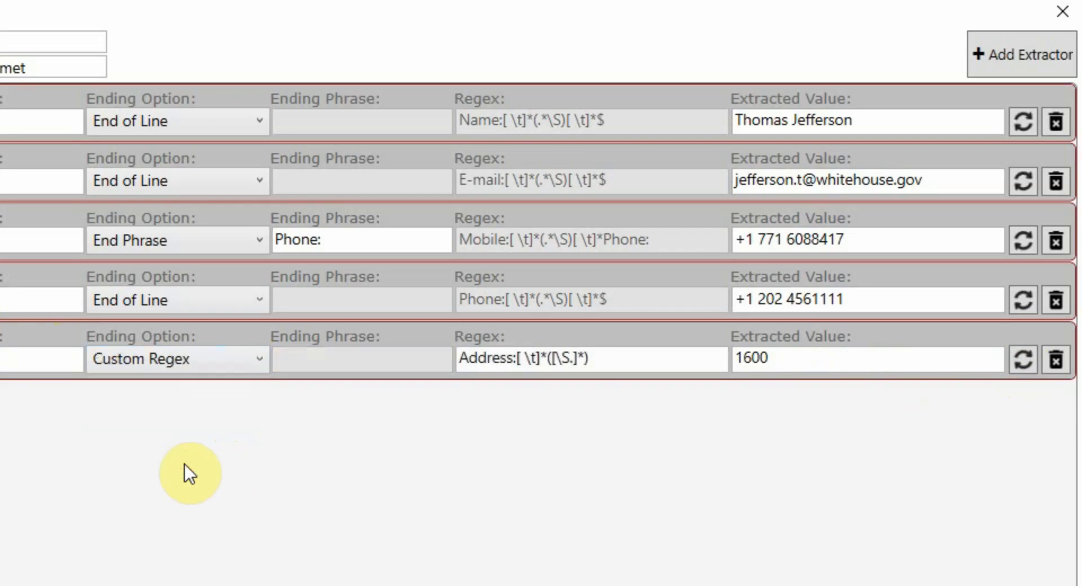
left_click(544, 359)
type("*")
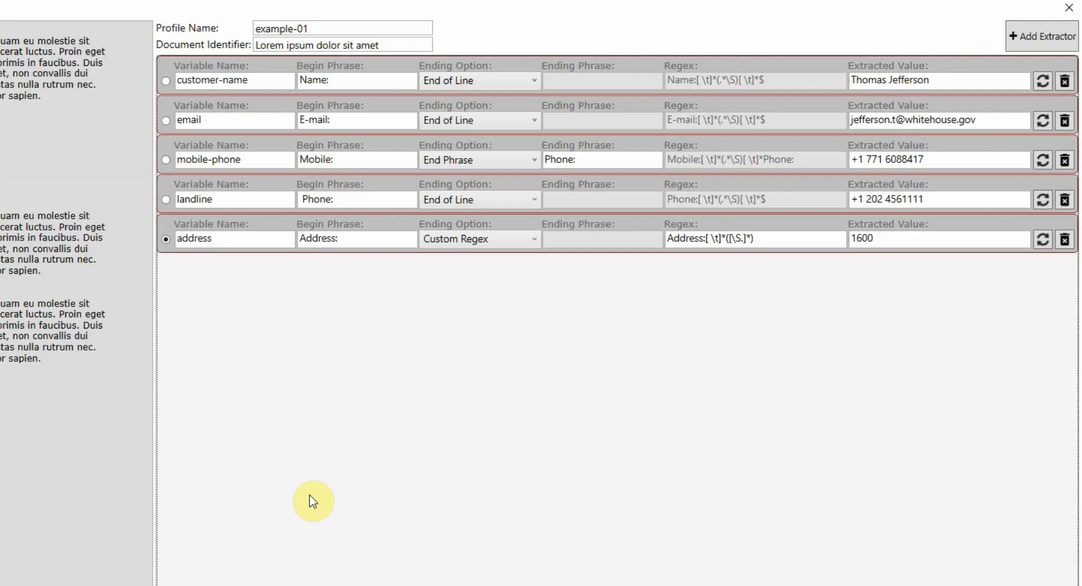
- Switch to Notepad and copy the regex "Address:[ \t]*(\d*\s*\w*\s*\w*)" from the first line of the untitled note
key("alt+Tab")
key("alt+Tab")
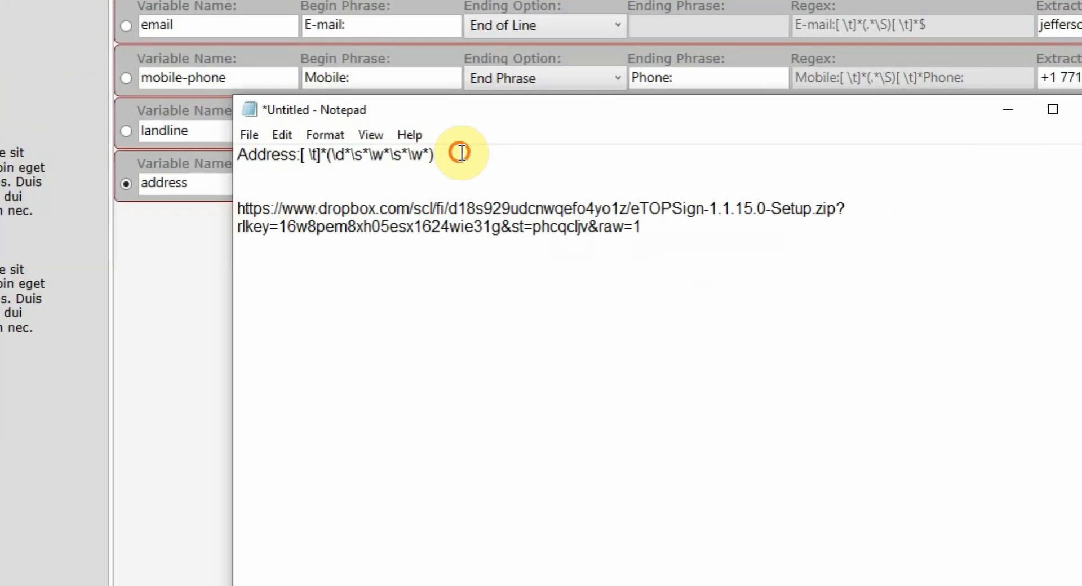
left_click_drag(570, 164, 485, 163)
left_click_drag(231, 152, 179, 151)
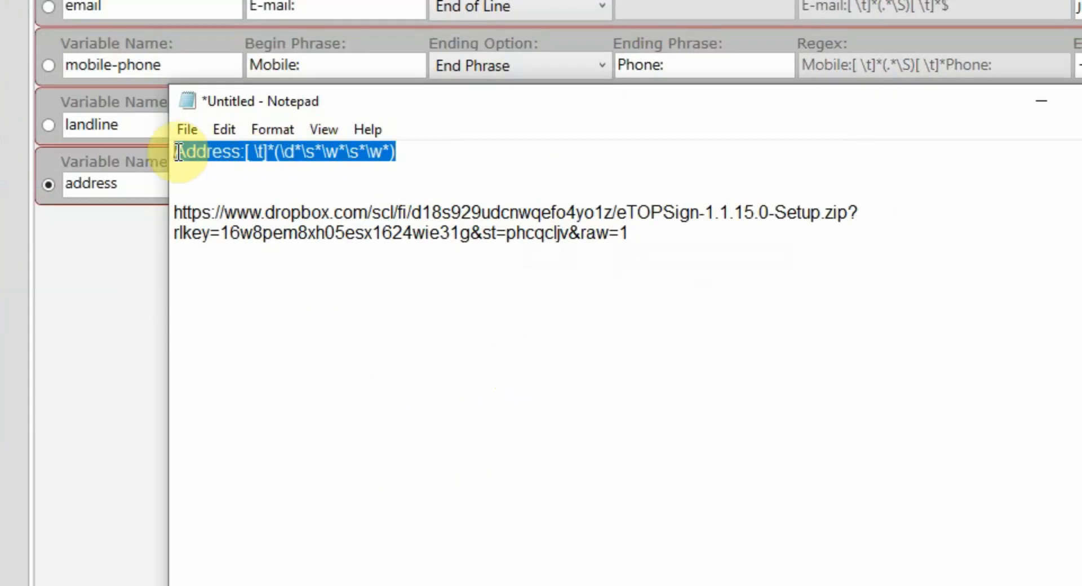
right_click(191, 153)
left_click(229, 219)
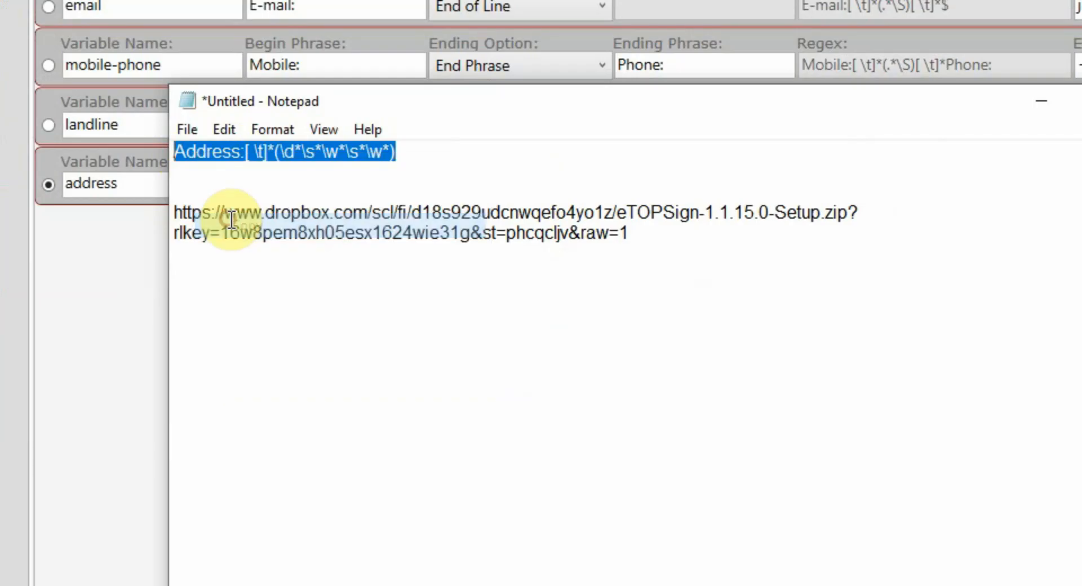
- Switch back to eTOPSign, replace the address extractor's regex with the copied "Address:[ \t]*(\d*\s*\w*\s*\w*)", and refresh its extracted value
left_click(125, 282)
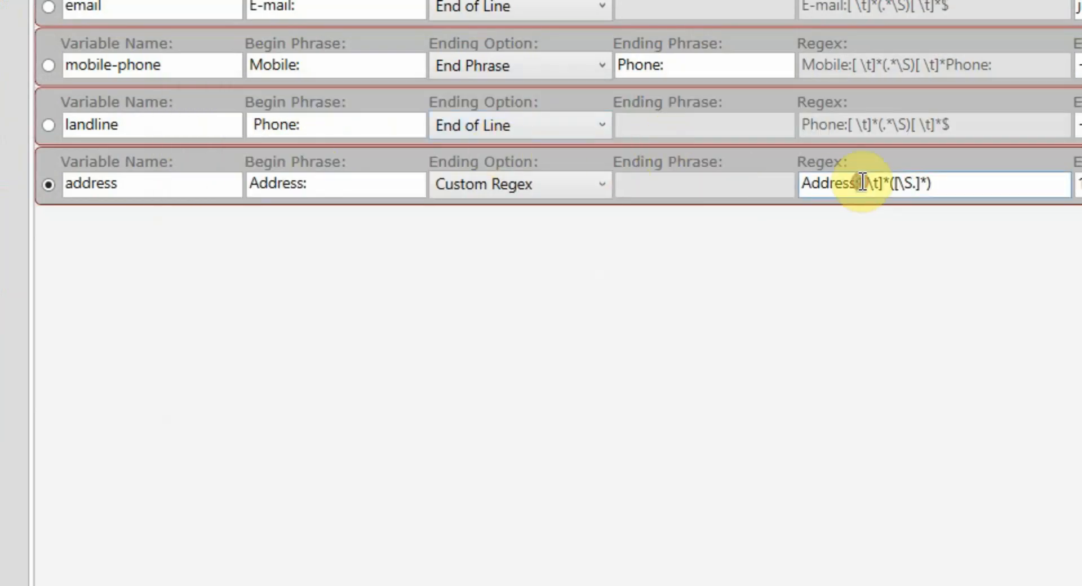
left_click_drag(833, 181, 795, 169)
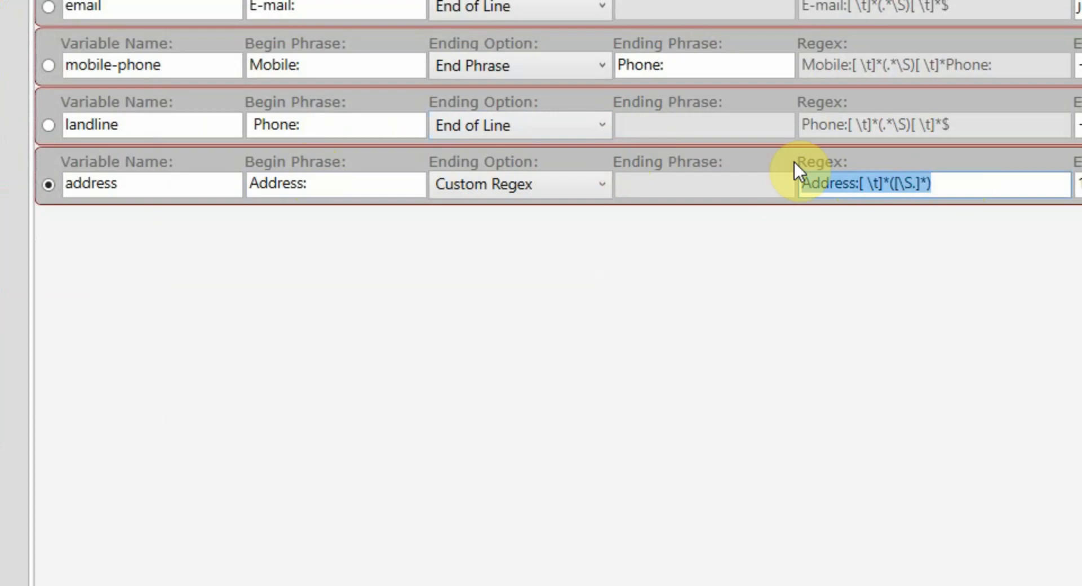
key("ctrl+v")
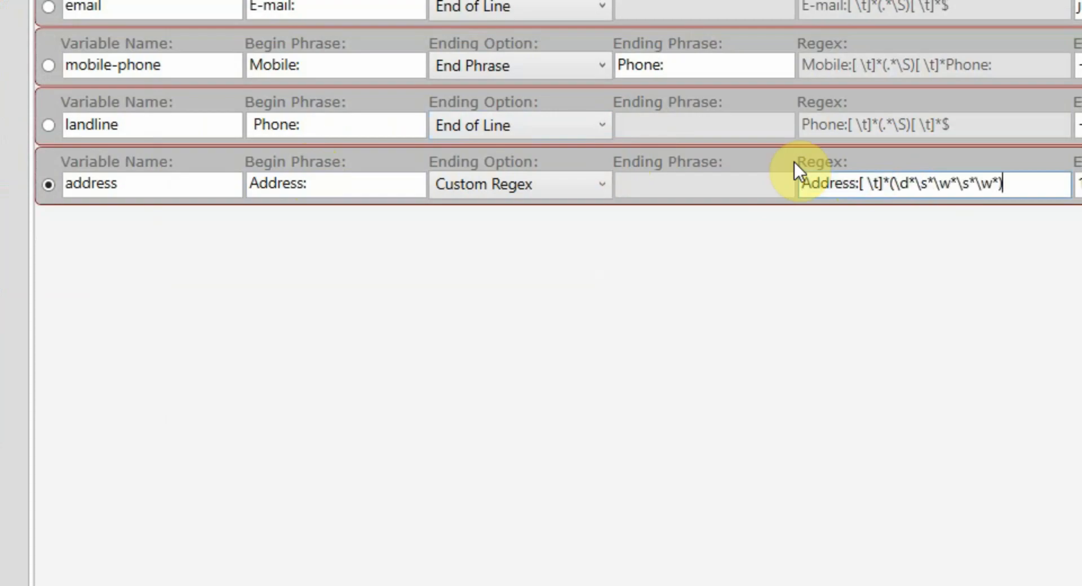
left_click(897, 184)
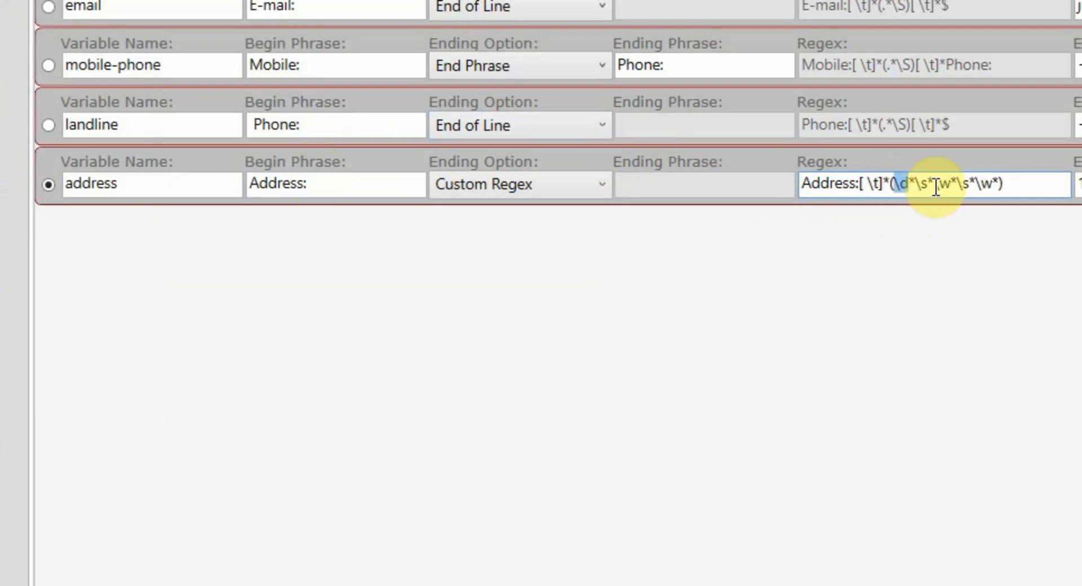
left_click_drag(927, 183, 961, 182)
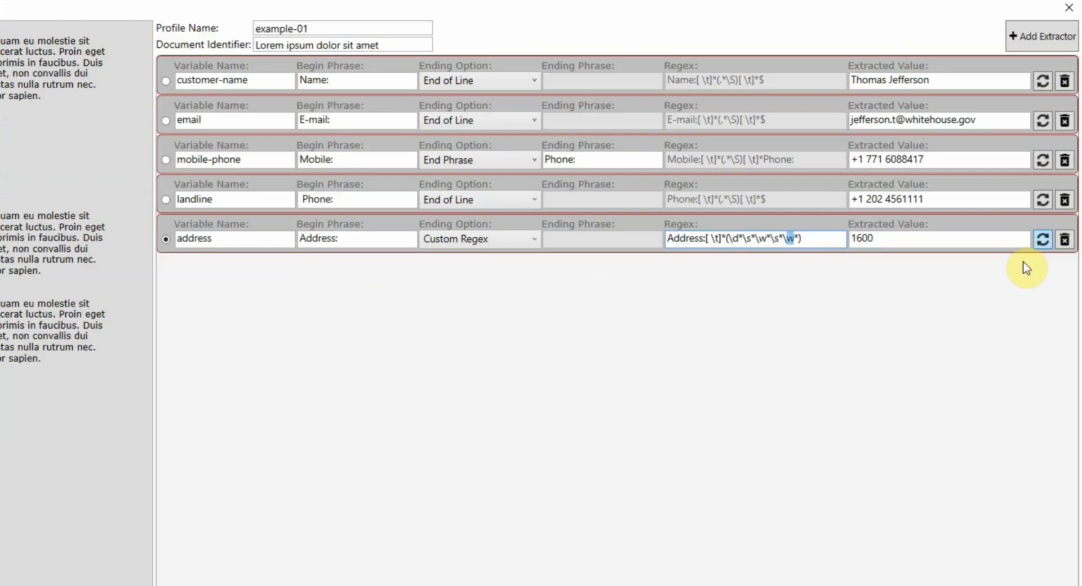
left_click(1027, 358)
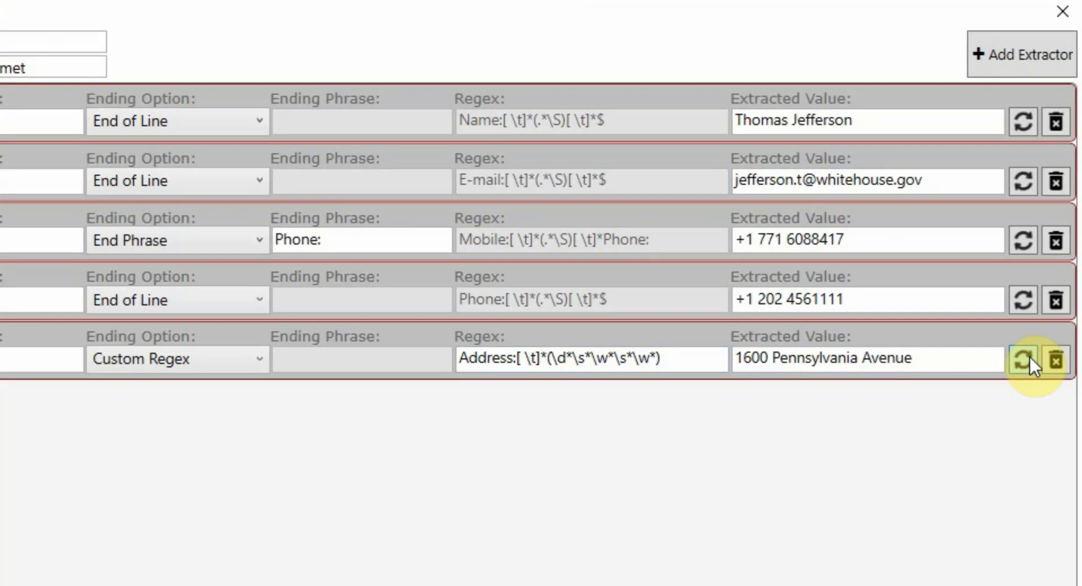
left_click(933, 358)
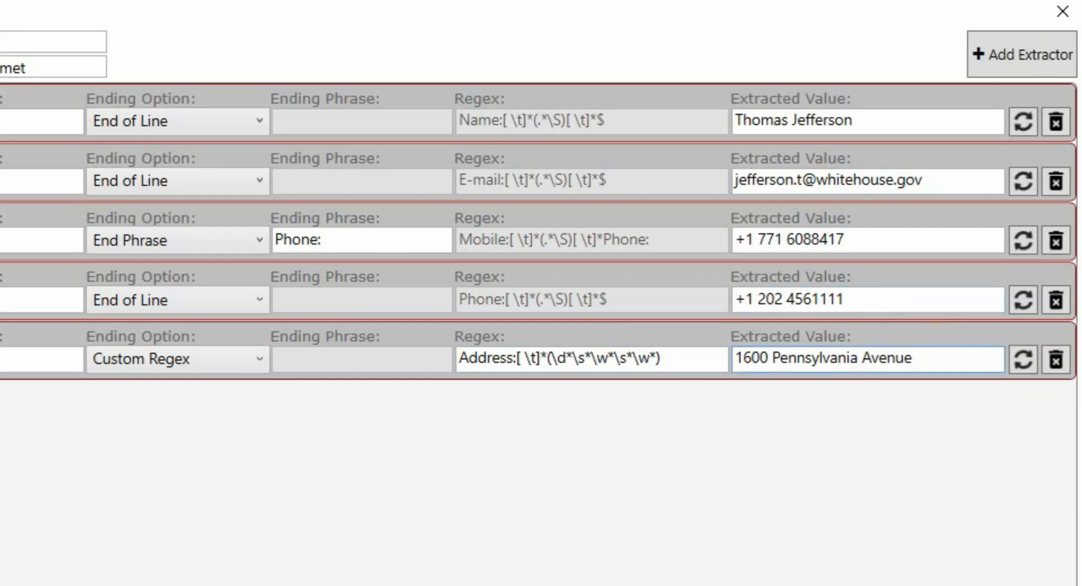
- Add an extractor named account with the begin phrase "Account num:" and the White Space ending option, and refresh its extracted value
left_click(1044, 51)
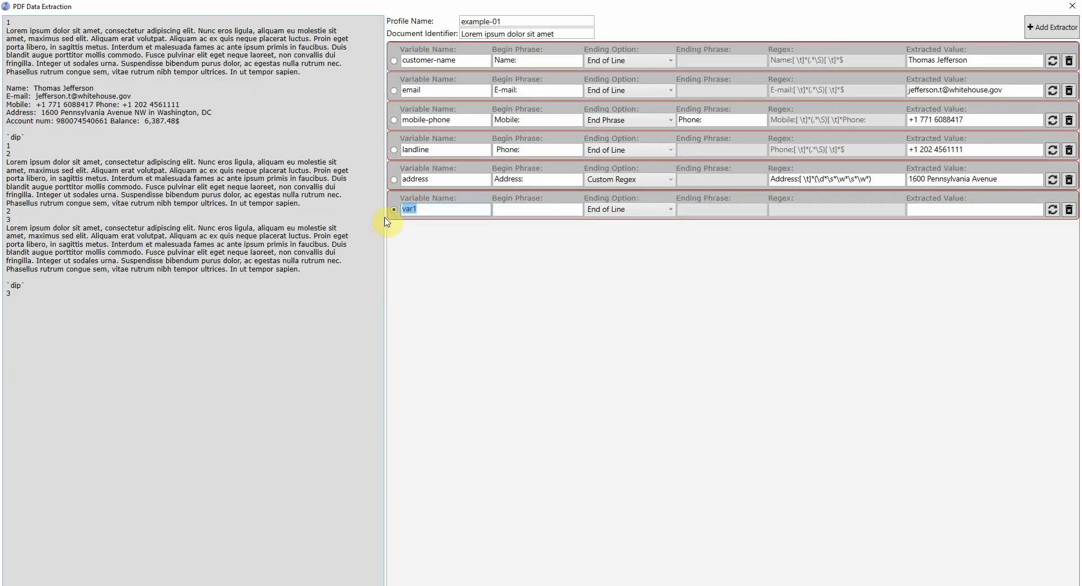
type("account")
left_click(524, 210)
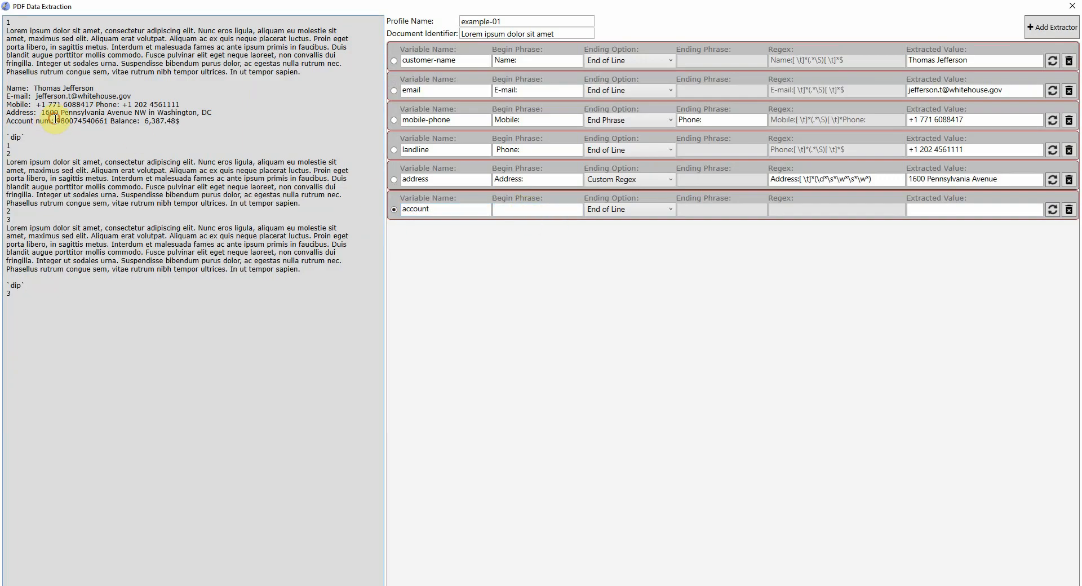
left_click_drag(54, 120, 494, 209)
left_click(670, 209)
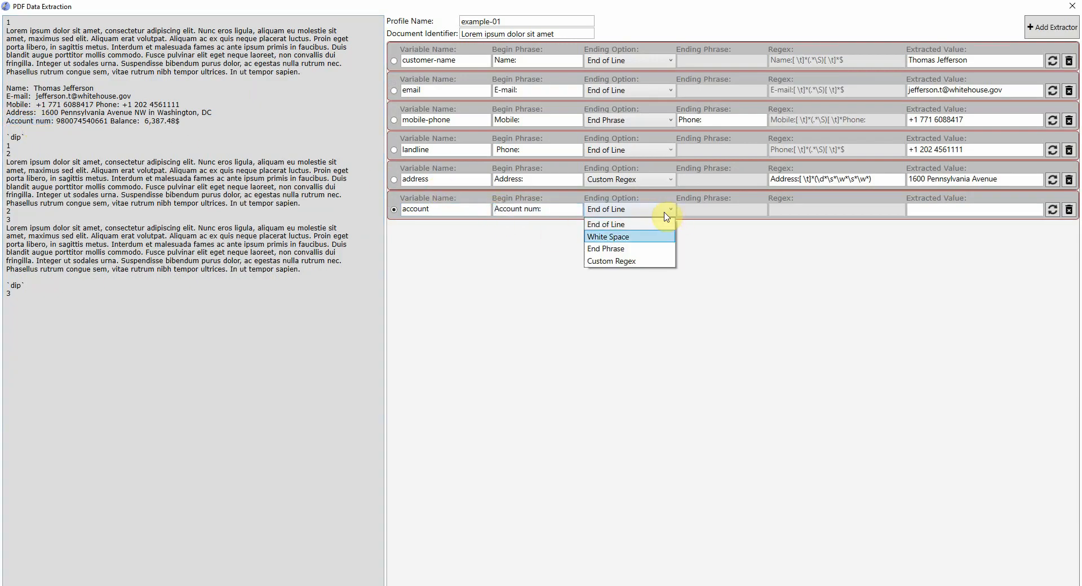
left_click(643, 244)
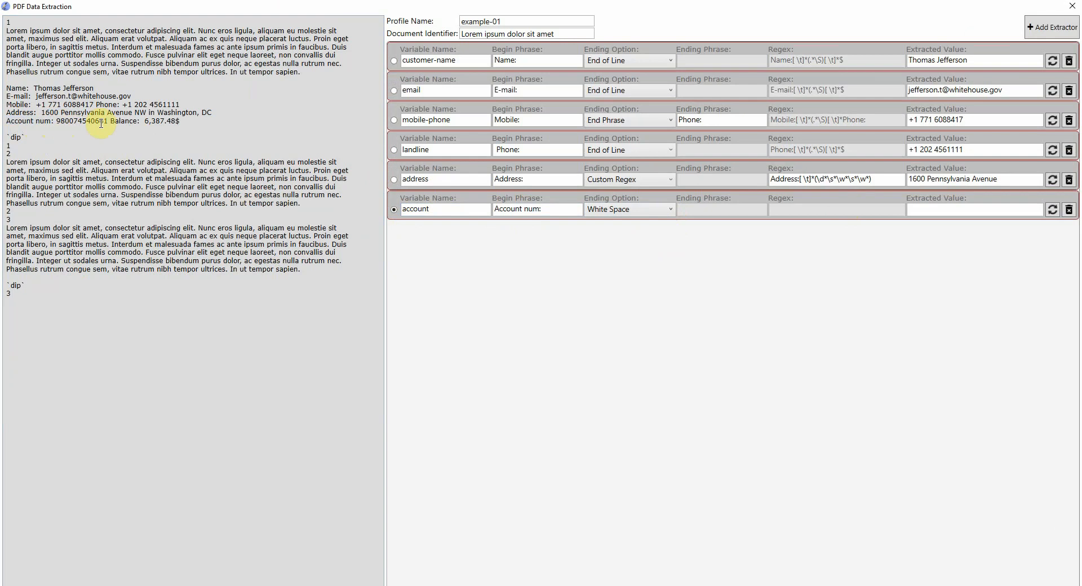
left_click(1053, 209)
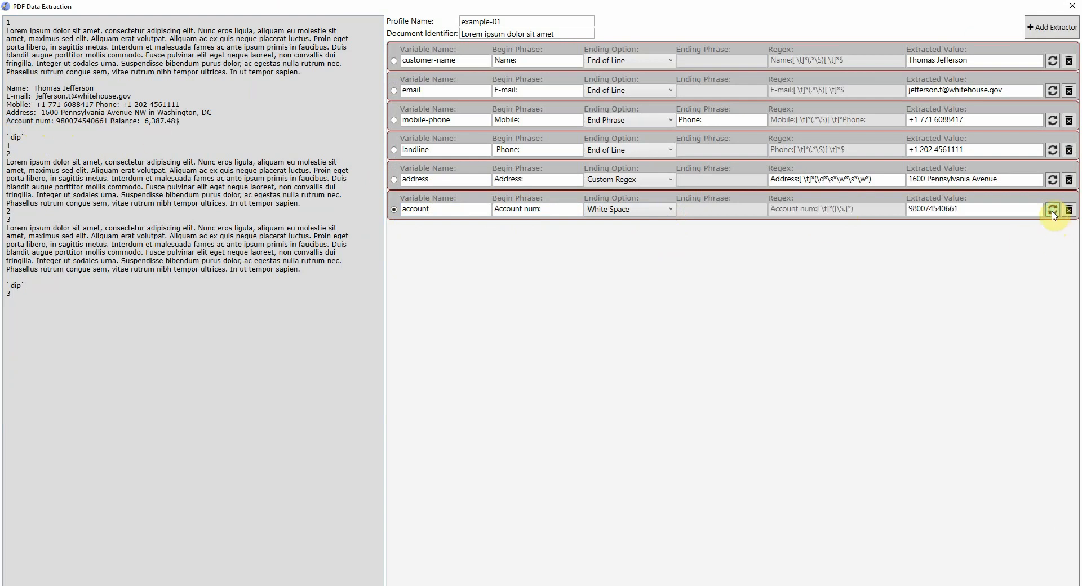
- Add an extractor named balance with the begin phrase "Balance:" from the extracted text, and refresh its extracted value
left_click(1052, 27)
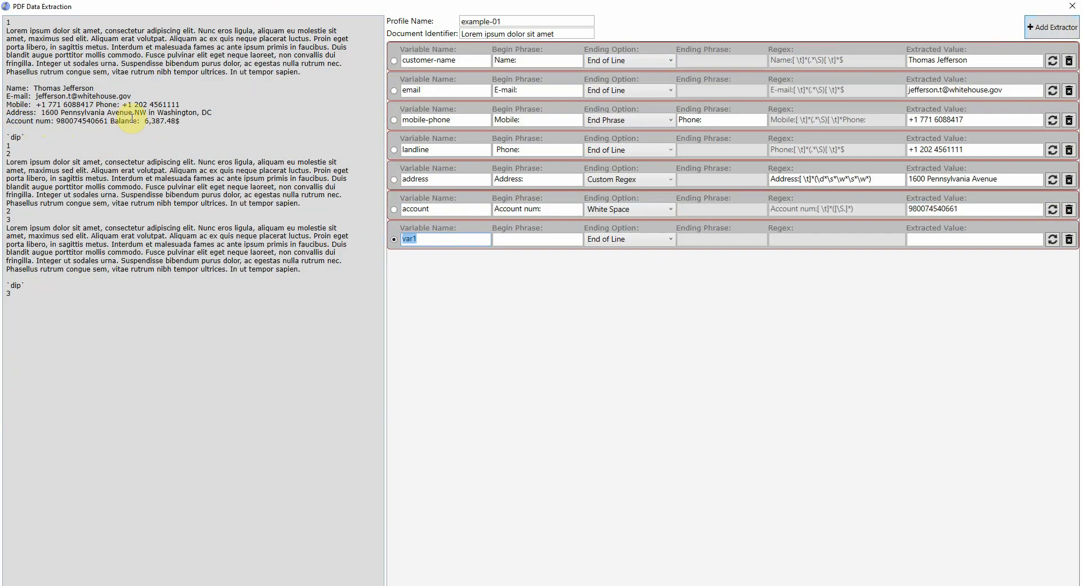
left_click_drag(111, 121, 511, 240)
left_click(450, 236)
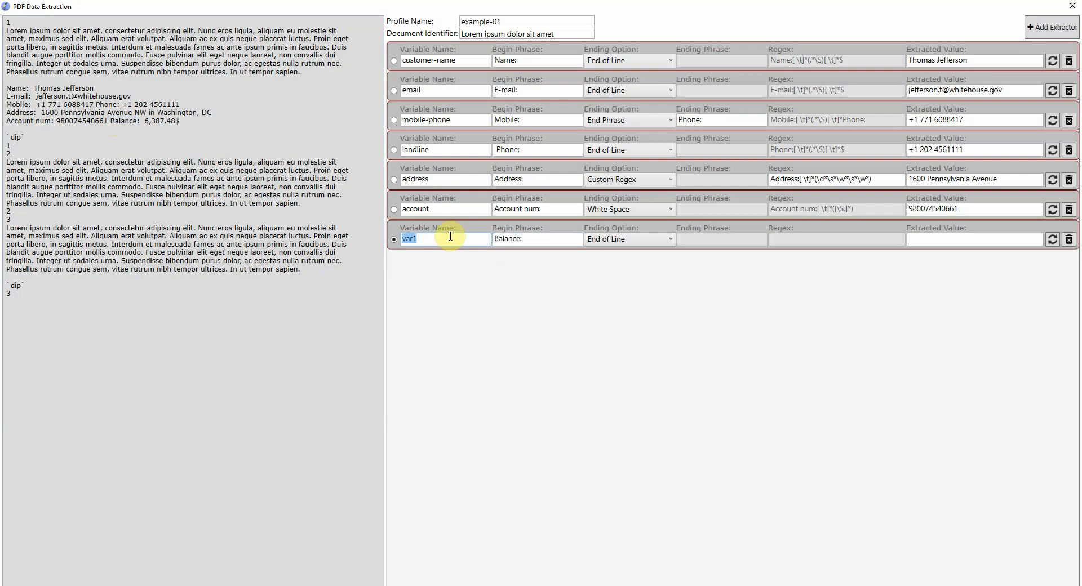
type("balance")
left_click(1053, 239)
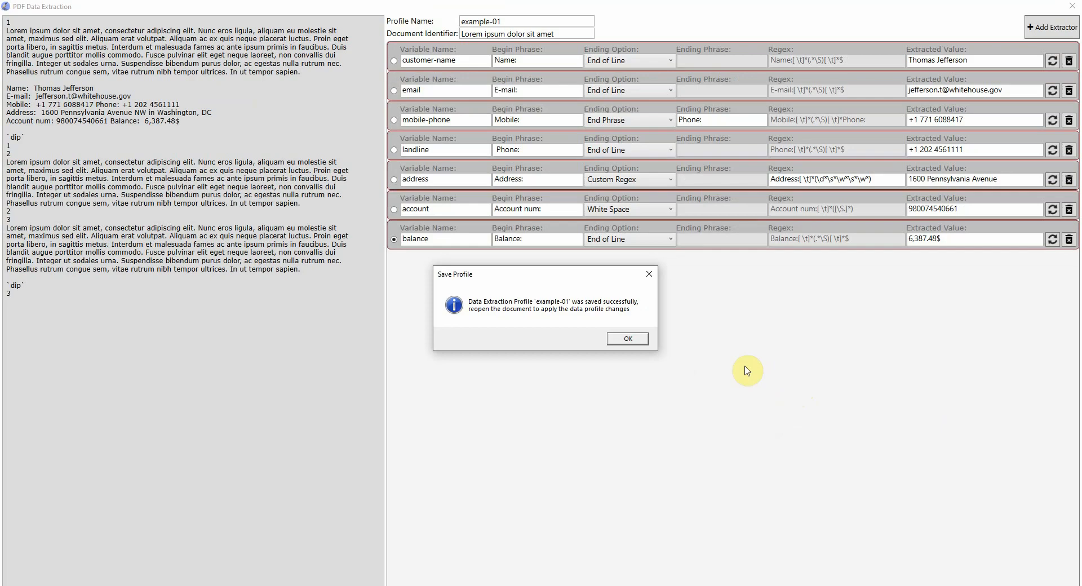
- Finish saving the example-01 profile, and close the PDF data extraction window and the open document
left_click(629, 340)
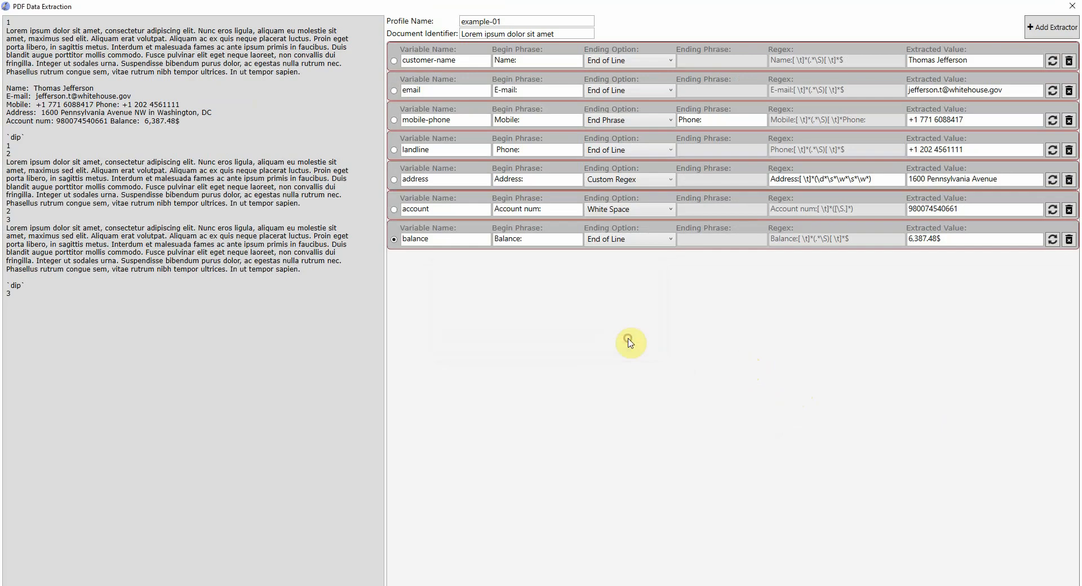
left_click(1071, 7)
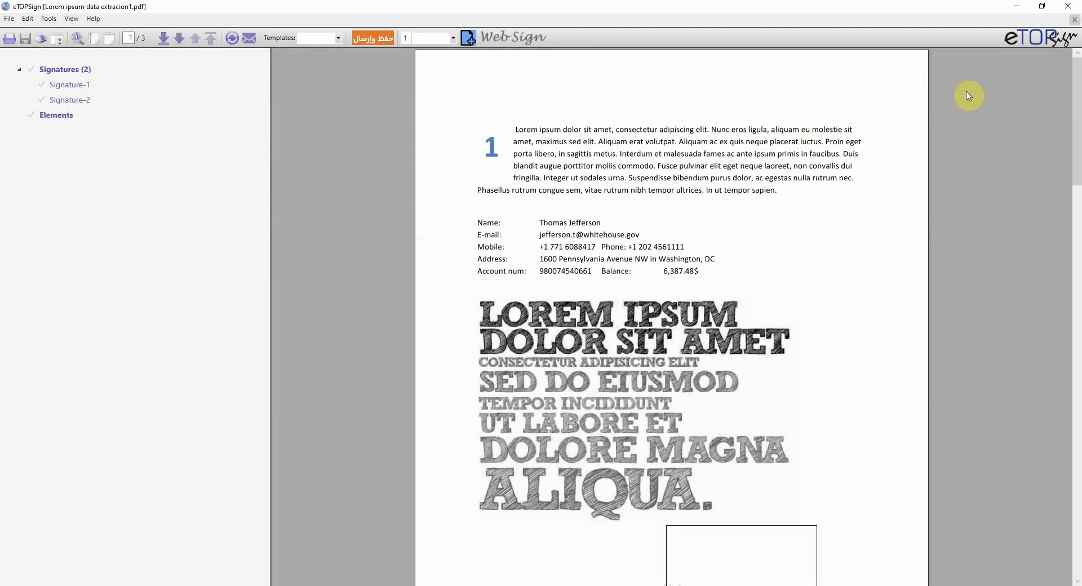
left_click(1074, 21)
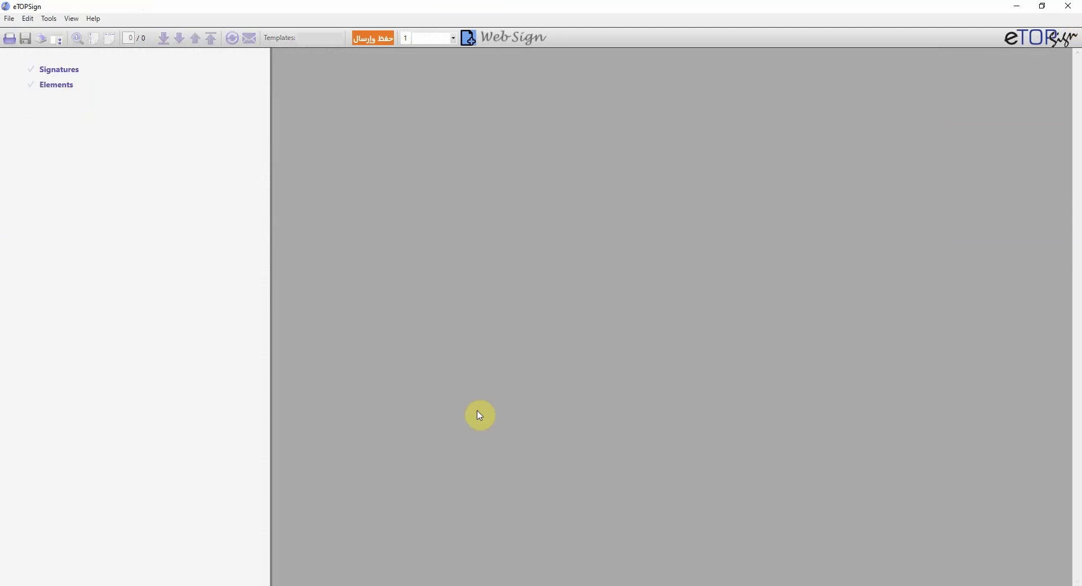
- Open Lorem ipsum data extracion2.pdf from File Explorer in eTOPSign and show its PDF data extraction
mouse_move(316, 585)
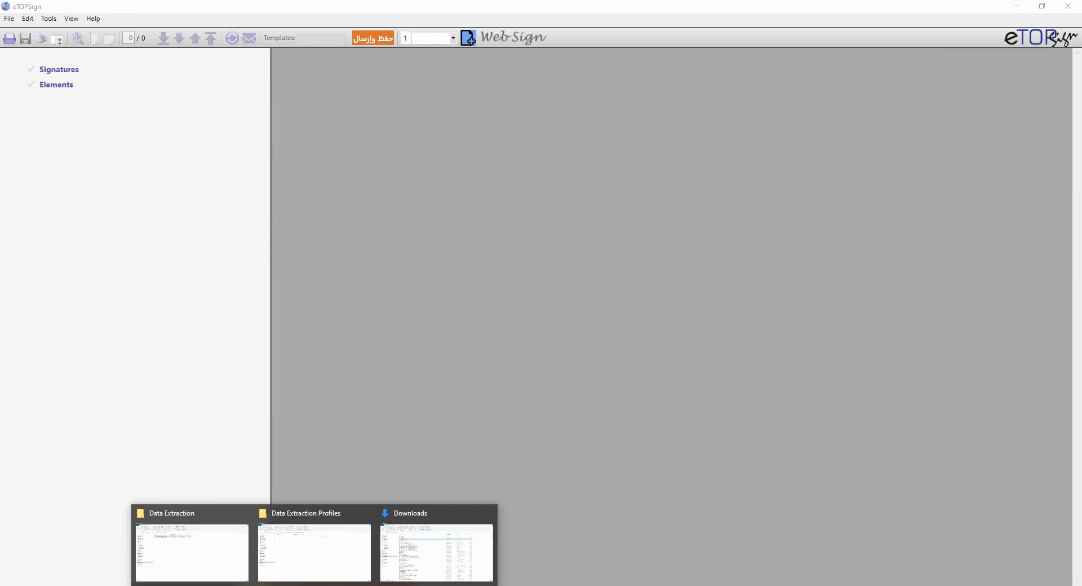
left_click(282, 577)
left_click_drag(622, 253, 358, 256)
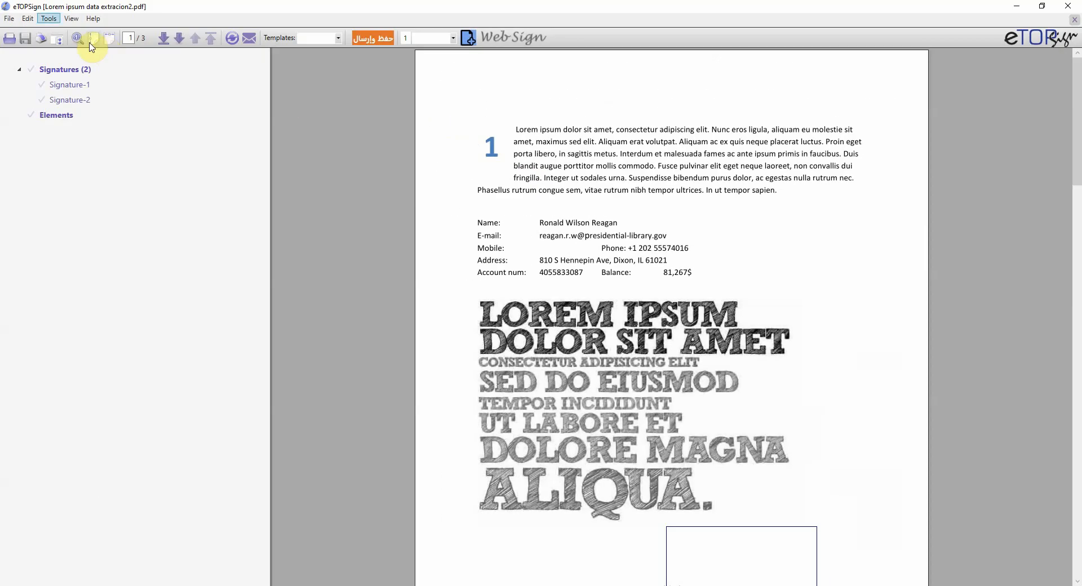
left_click(55, 21)
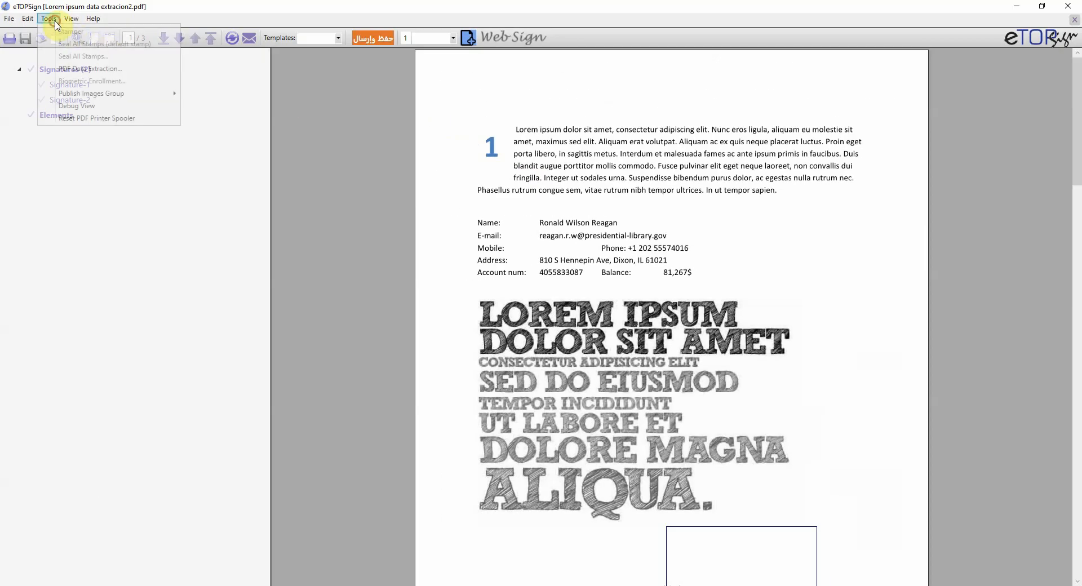
left_click(130, 70)
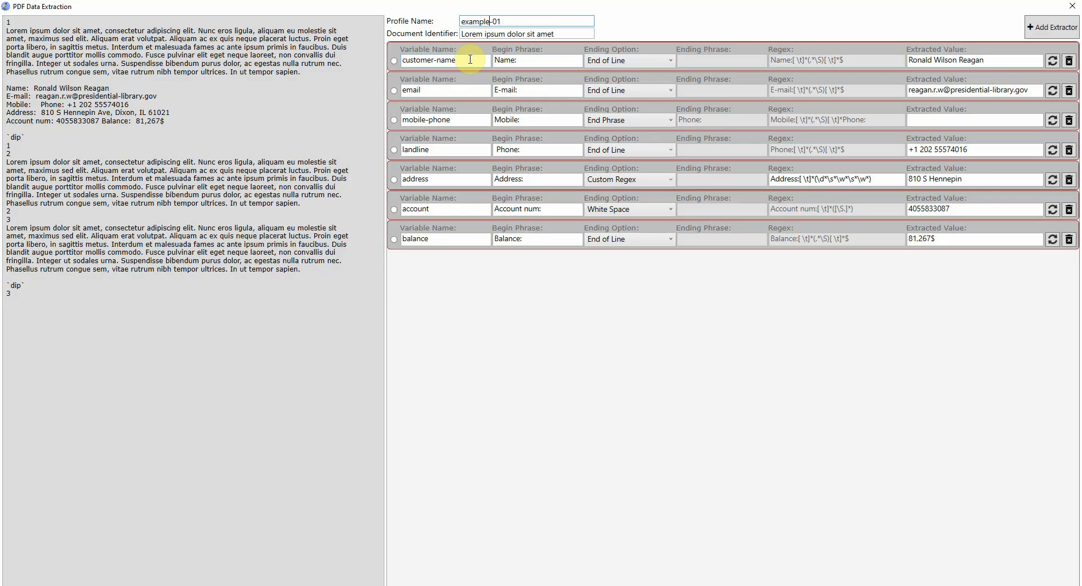
- Switch to the HTML Data Templates folder, open example_01.html in Chrome, and examine its variable placeholders such as {{customer-name}}
key("alt+Tab")
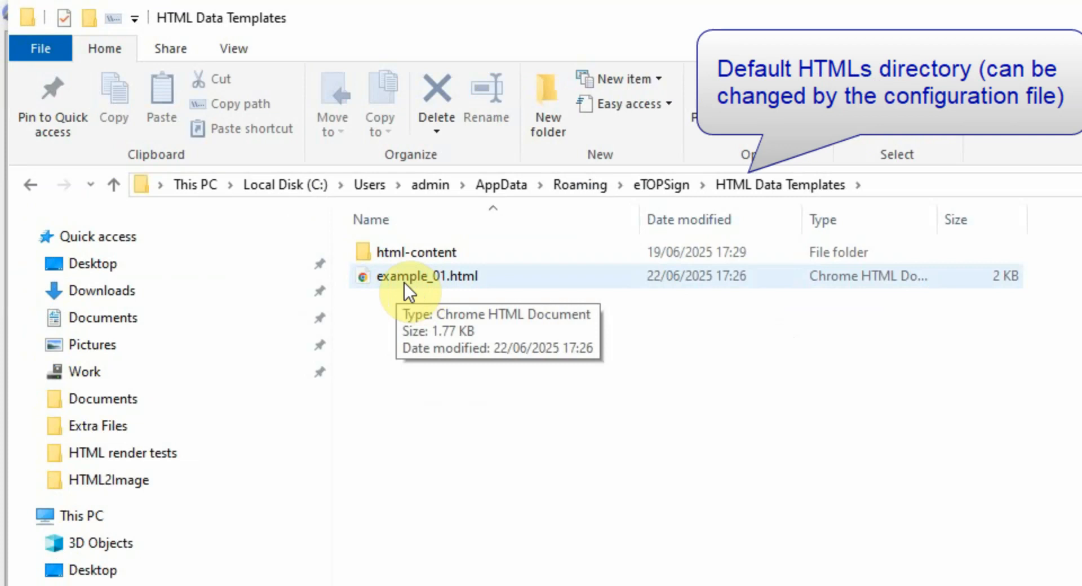
left_click(402, 281)
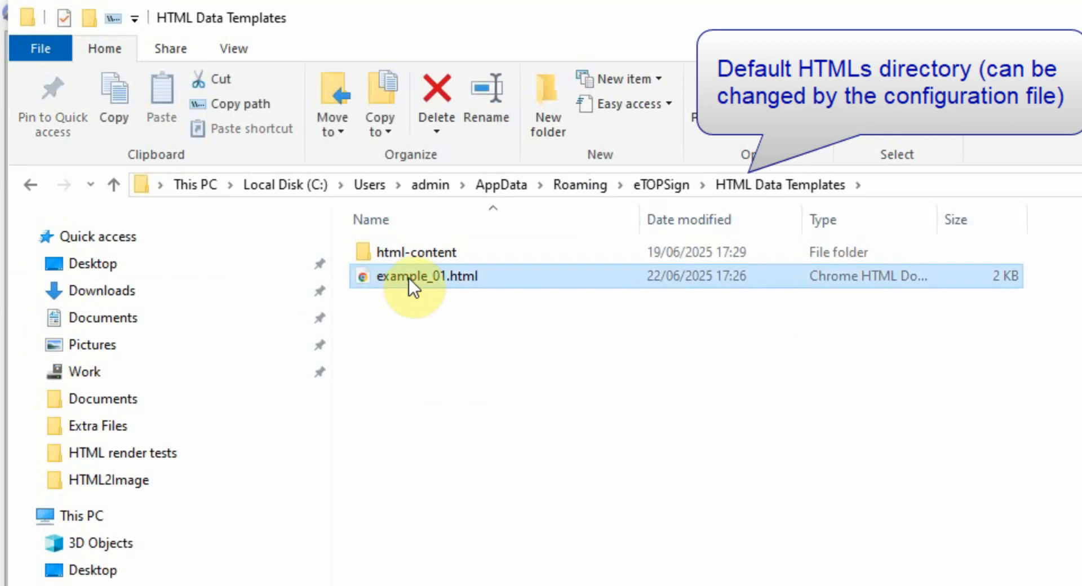
double_click(384, 277)
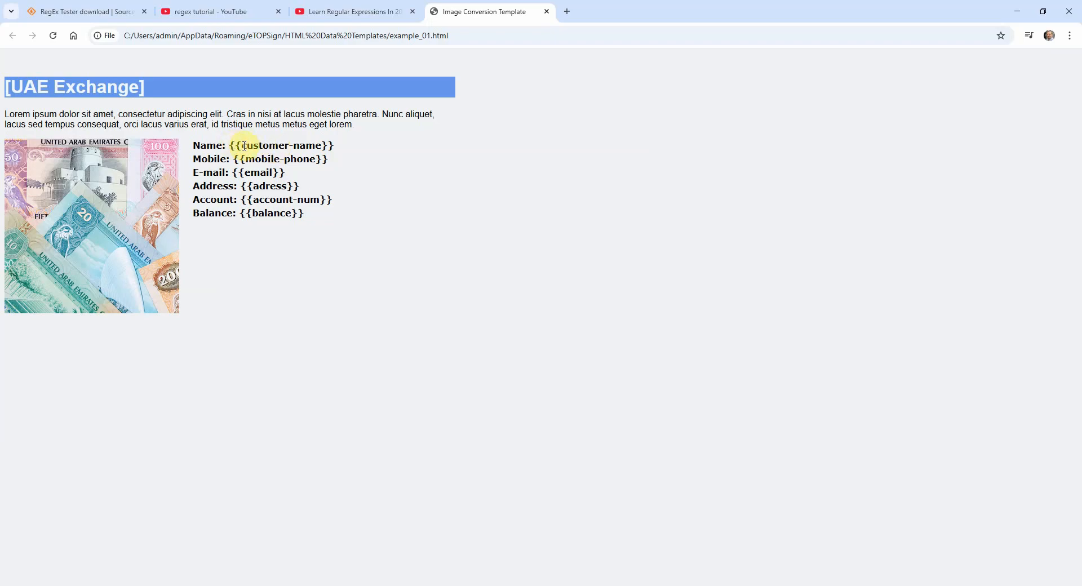
mouse_move(244, 146)
left_mouse_down()
mouse_move(335, 151)
mouse_move(232, 147)
left_mouse_up()
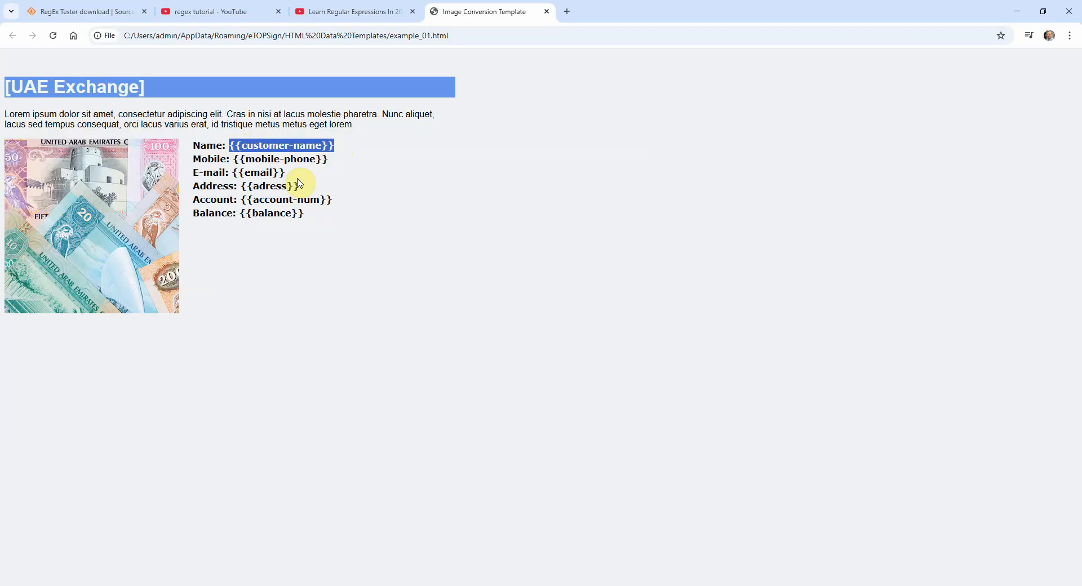
left_click(284, 232)
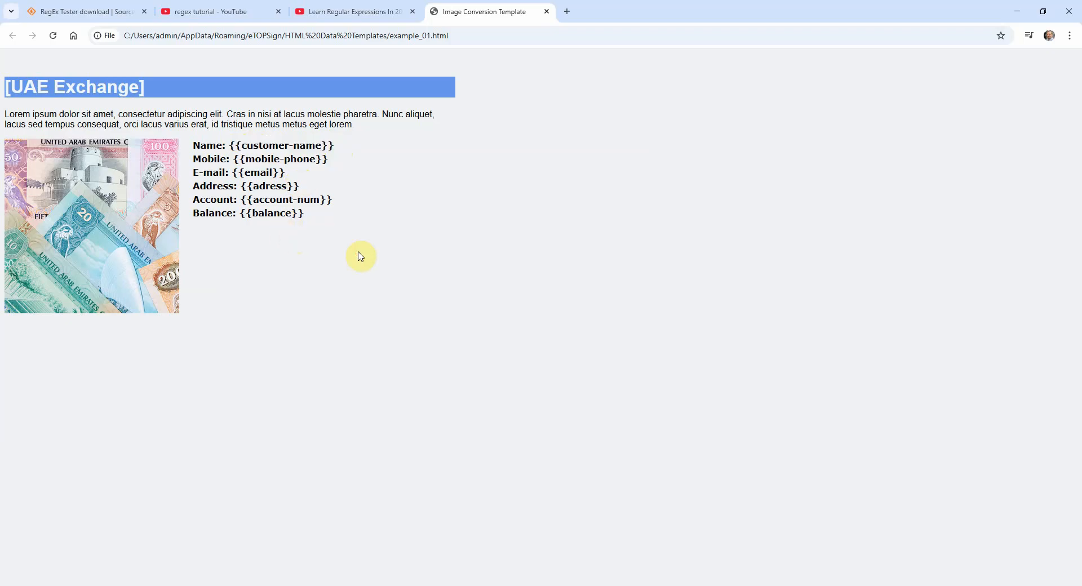
- Open example_01.html from the HTML Data Templates folder in Notepad++ and examine the placeholders in its markup
key("alt+Tab")
right_click(218, 139)
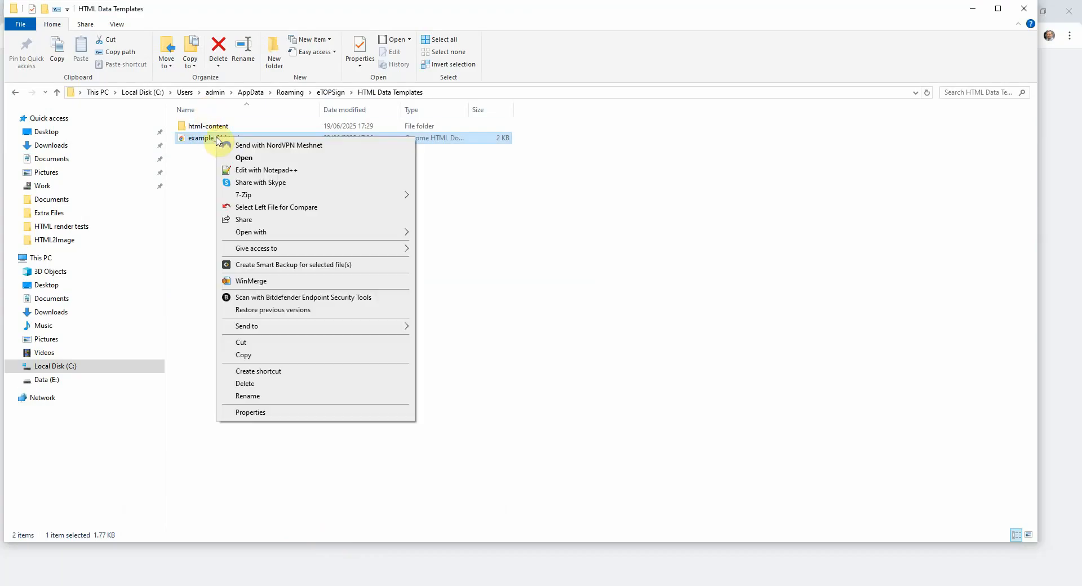
left_click(248, 170)
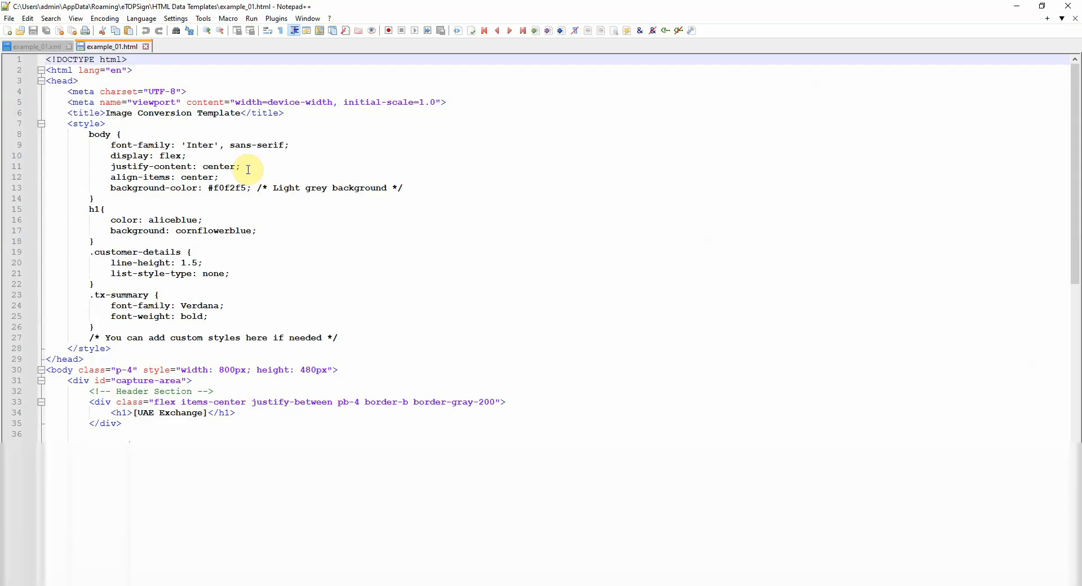
scroll(299, 123, "down", 6)
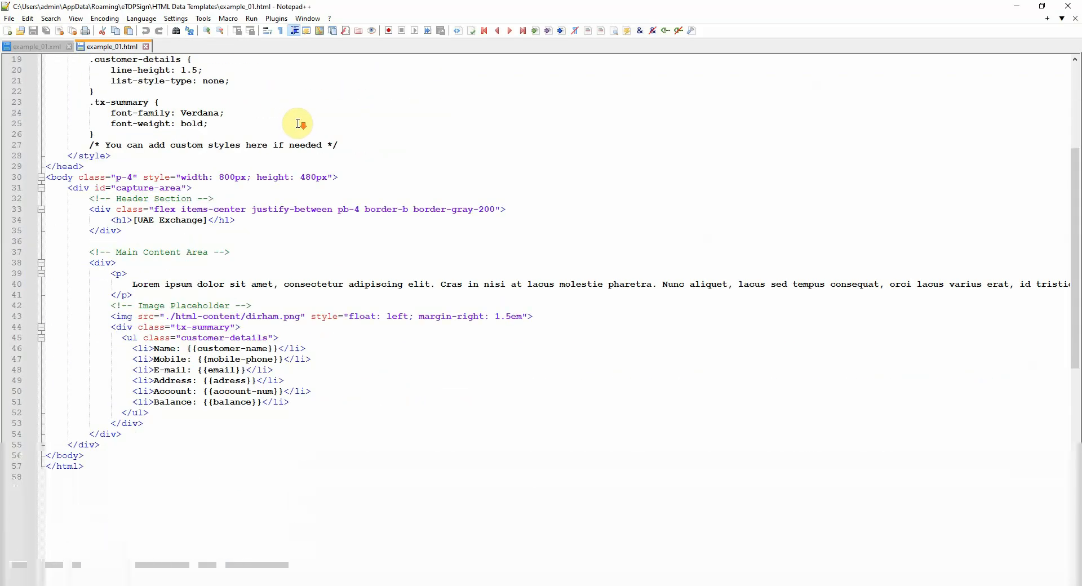
scroll(299, 123, "down", 2)
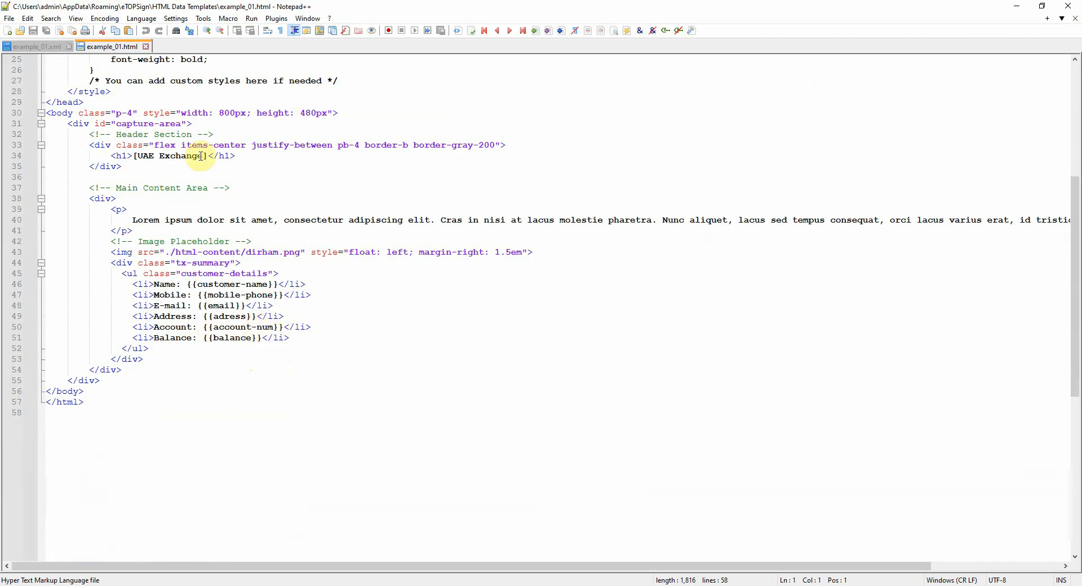
- Examine the variable names in example_01.xml, and locate the saved profile in eTOPSign's Data Extraction Profiles folder
left_click(36, 47)
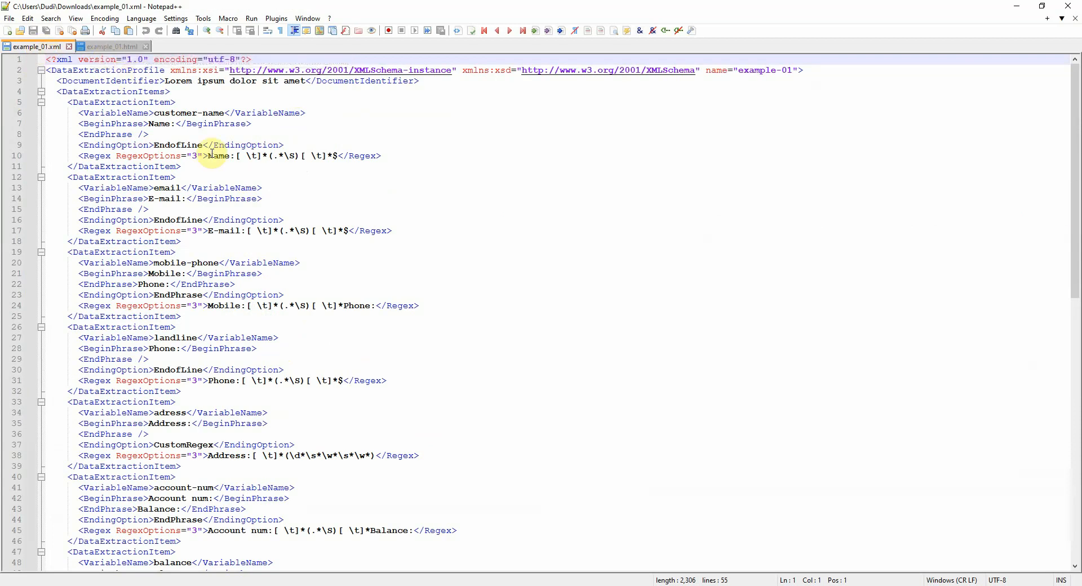
scroll(166, 293, "down", 5)
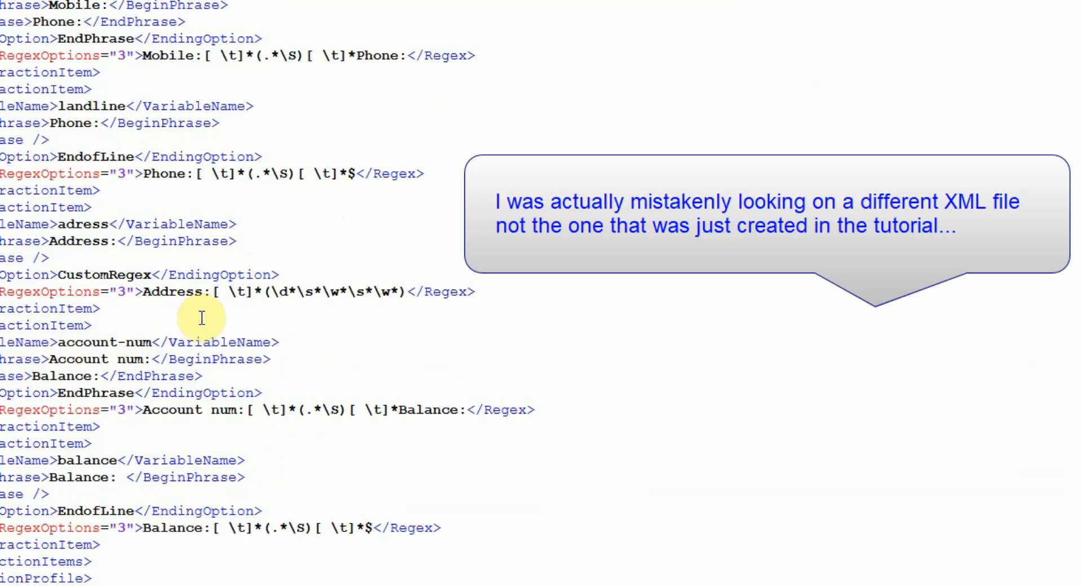
scroll(314, 500, "up", 2)
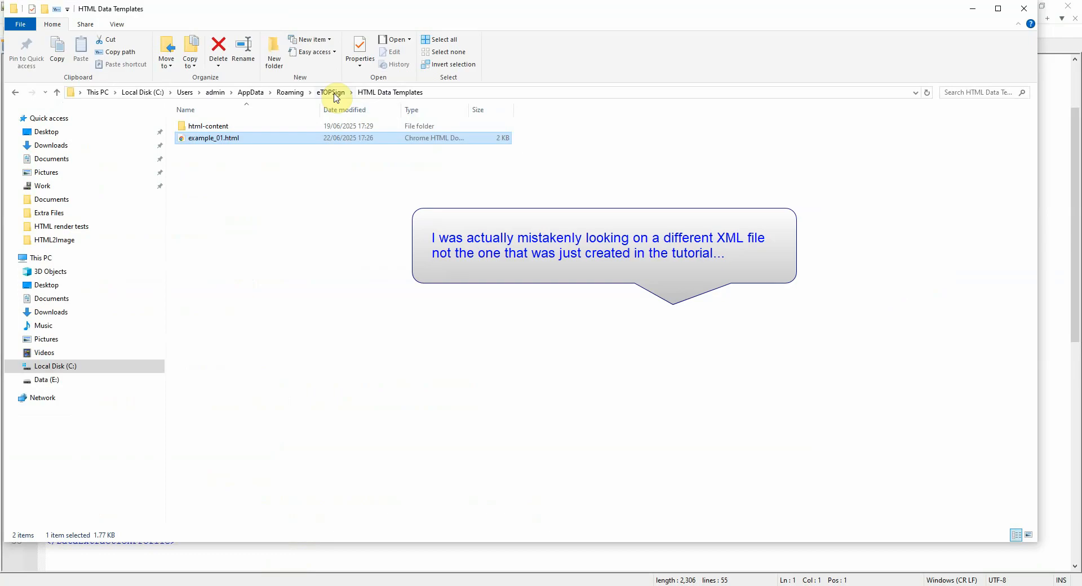
left_click(335, 96)
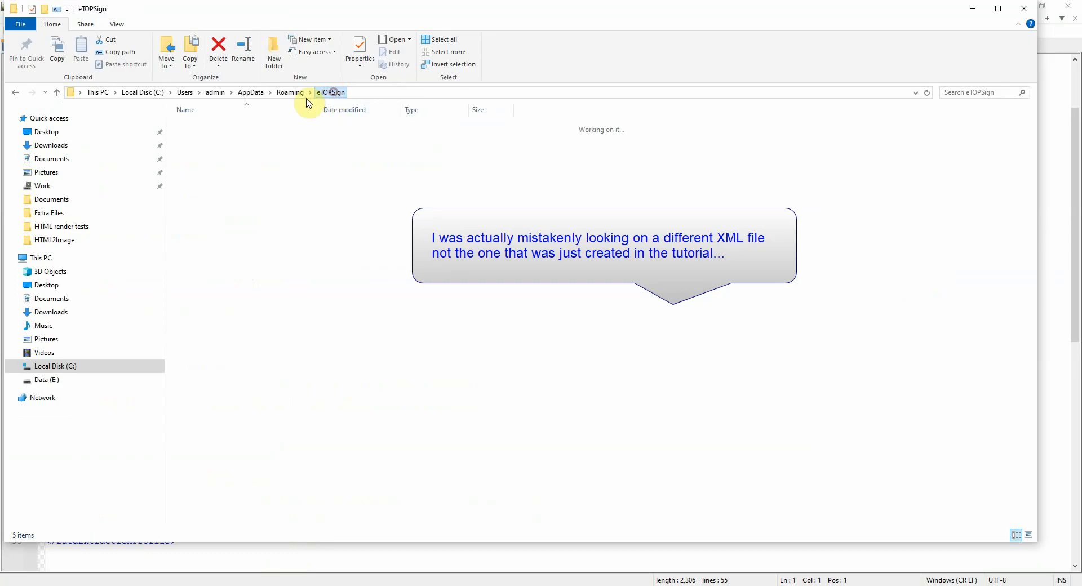
double_click(254, 128)
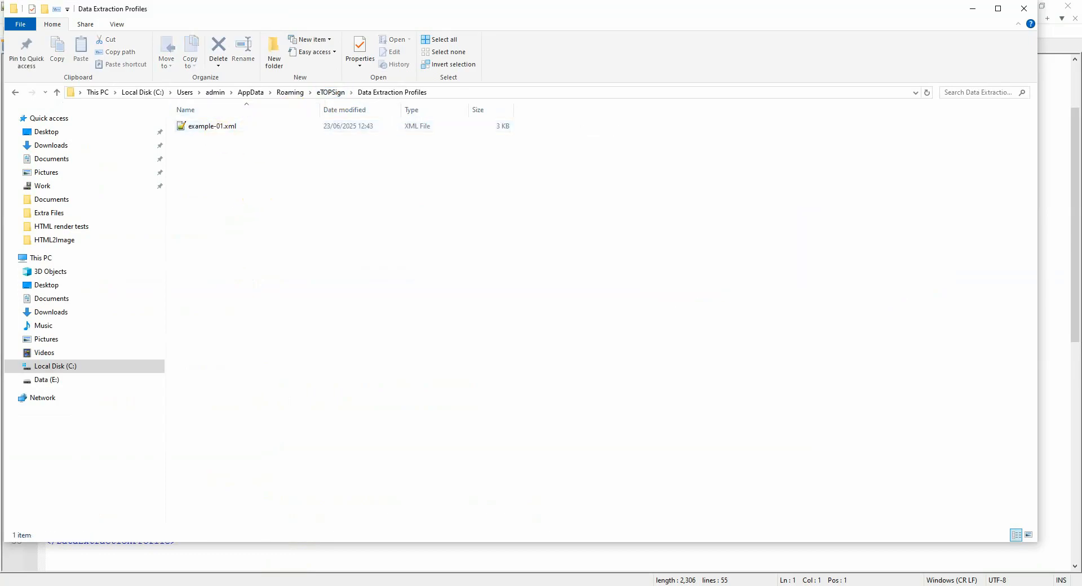
- Switch back to eTOPSign and close the PDF data extraction window
left_click(507, 585)
left_click(552, 574)
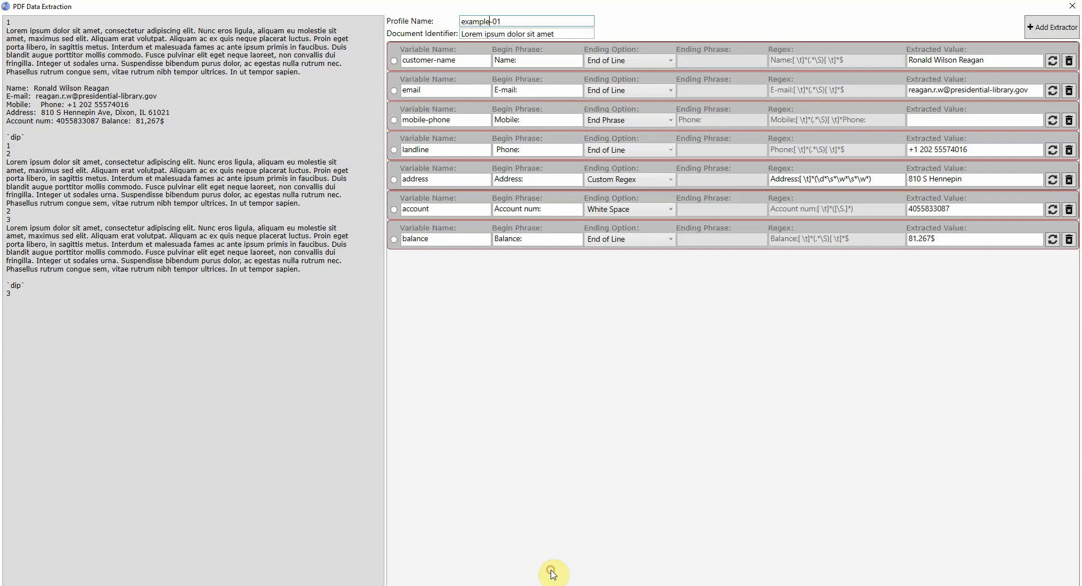
left_click(1072, 7)
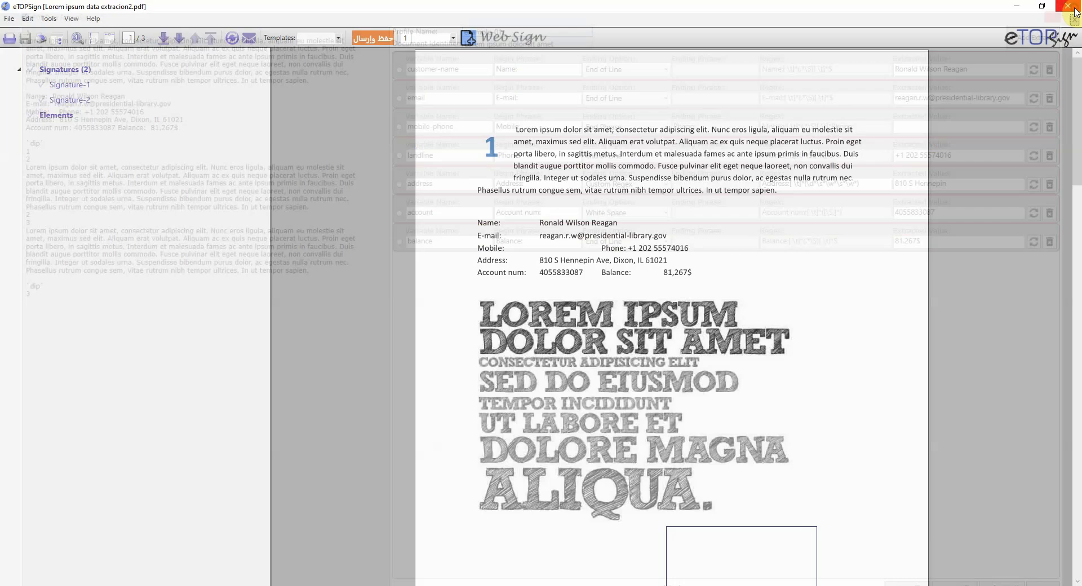